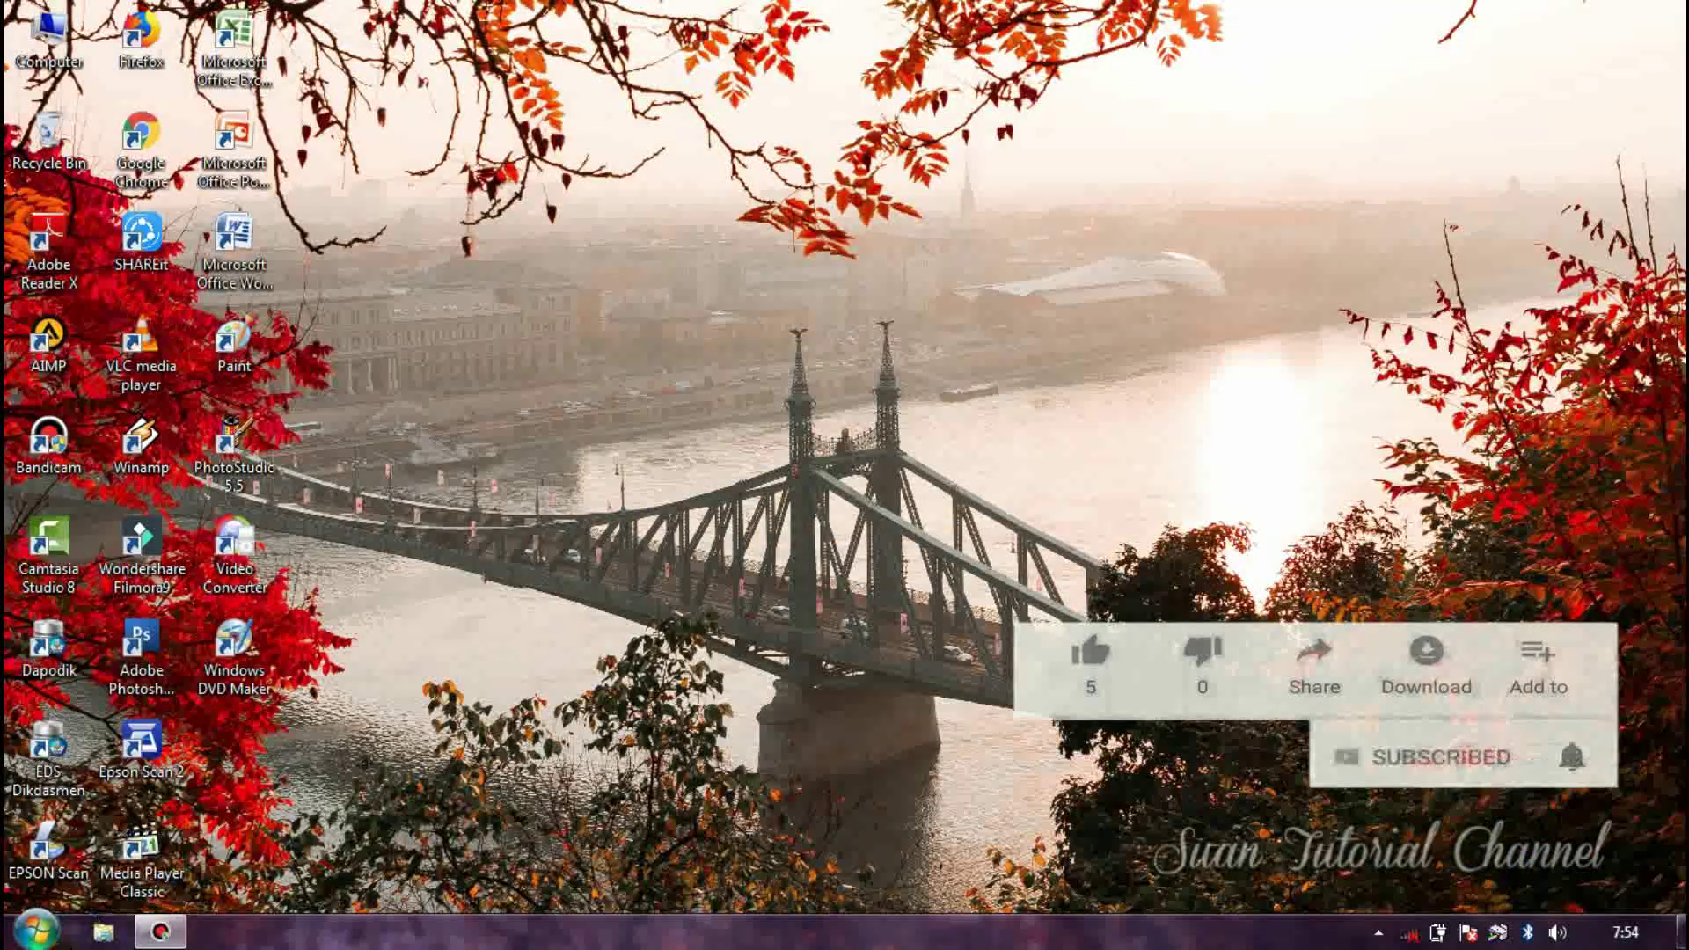
Open Windows' Devices and Printers and examine the installed printers and which one is the default
left_click(35, 931)
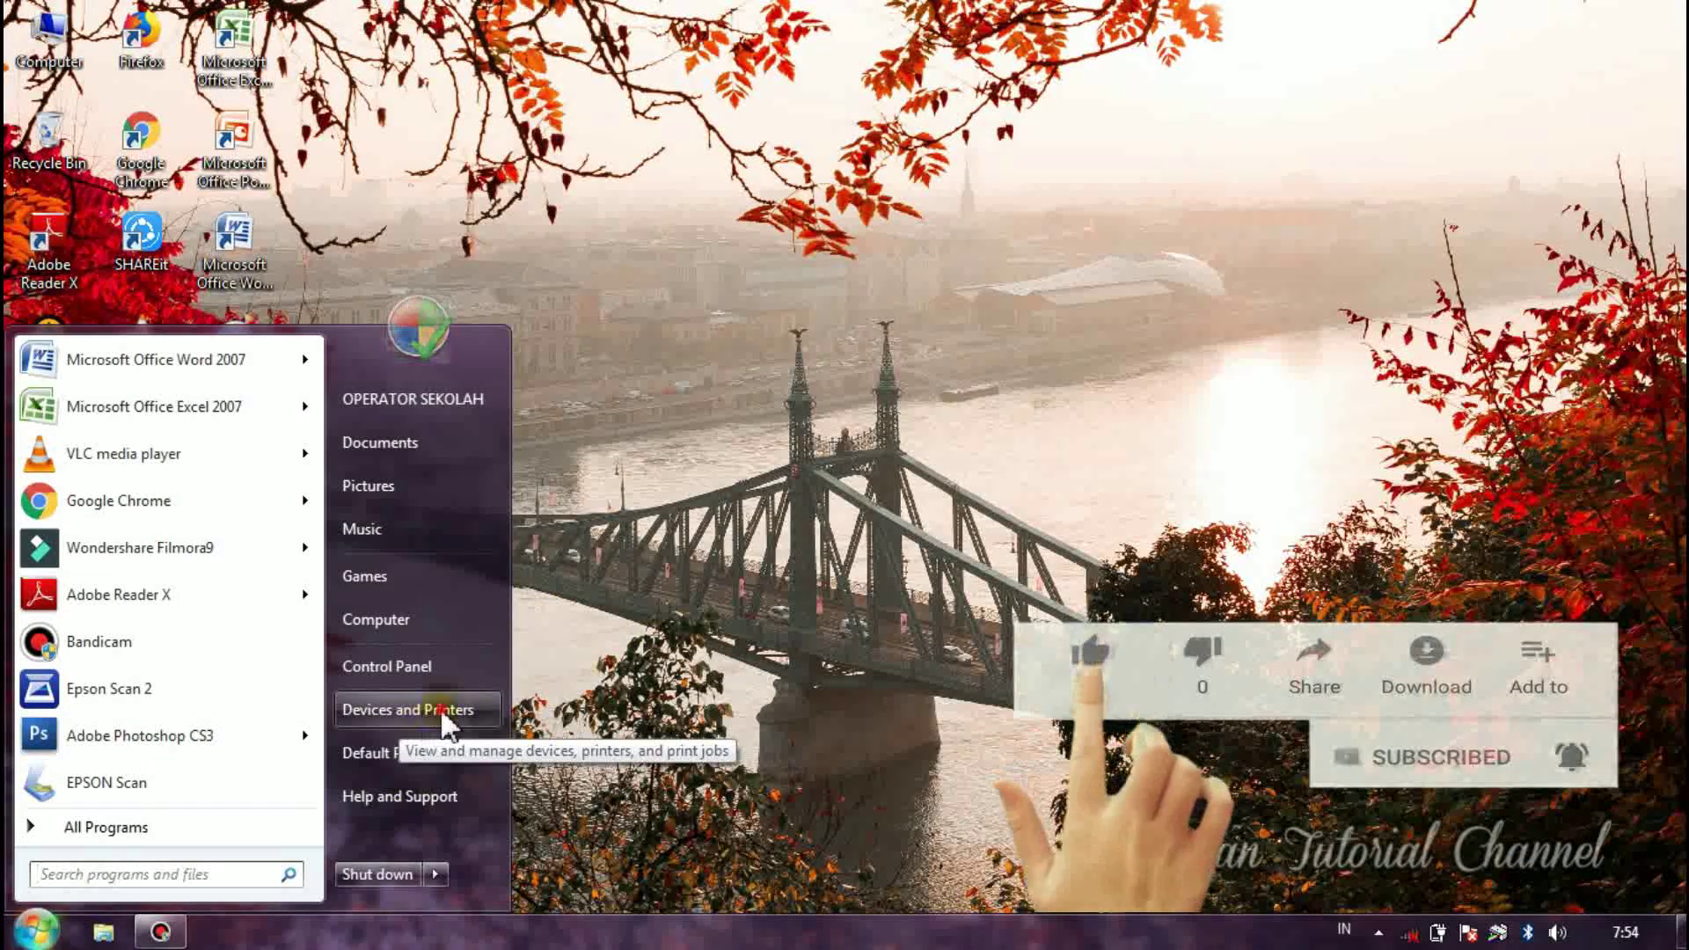
left_click(392, 723)
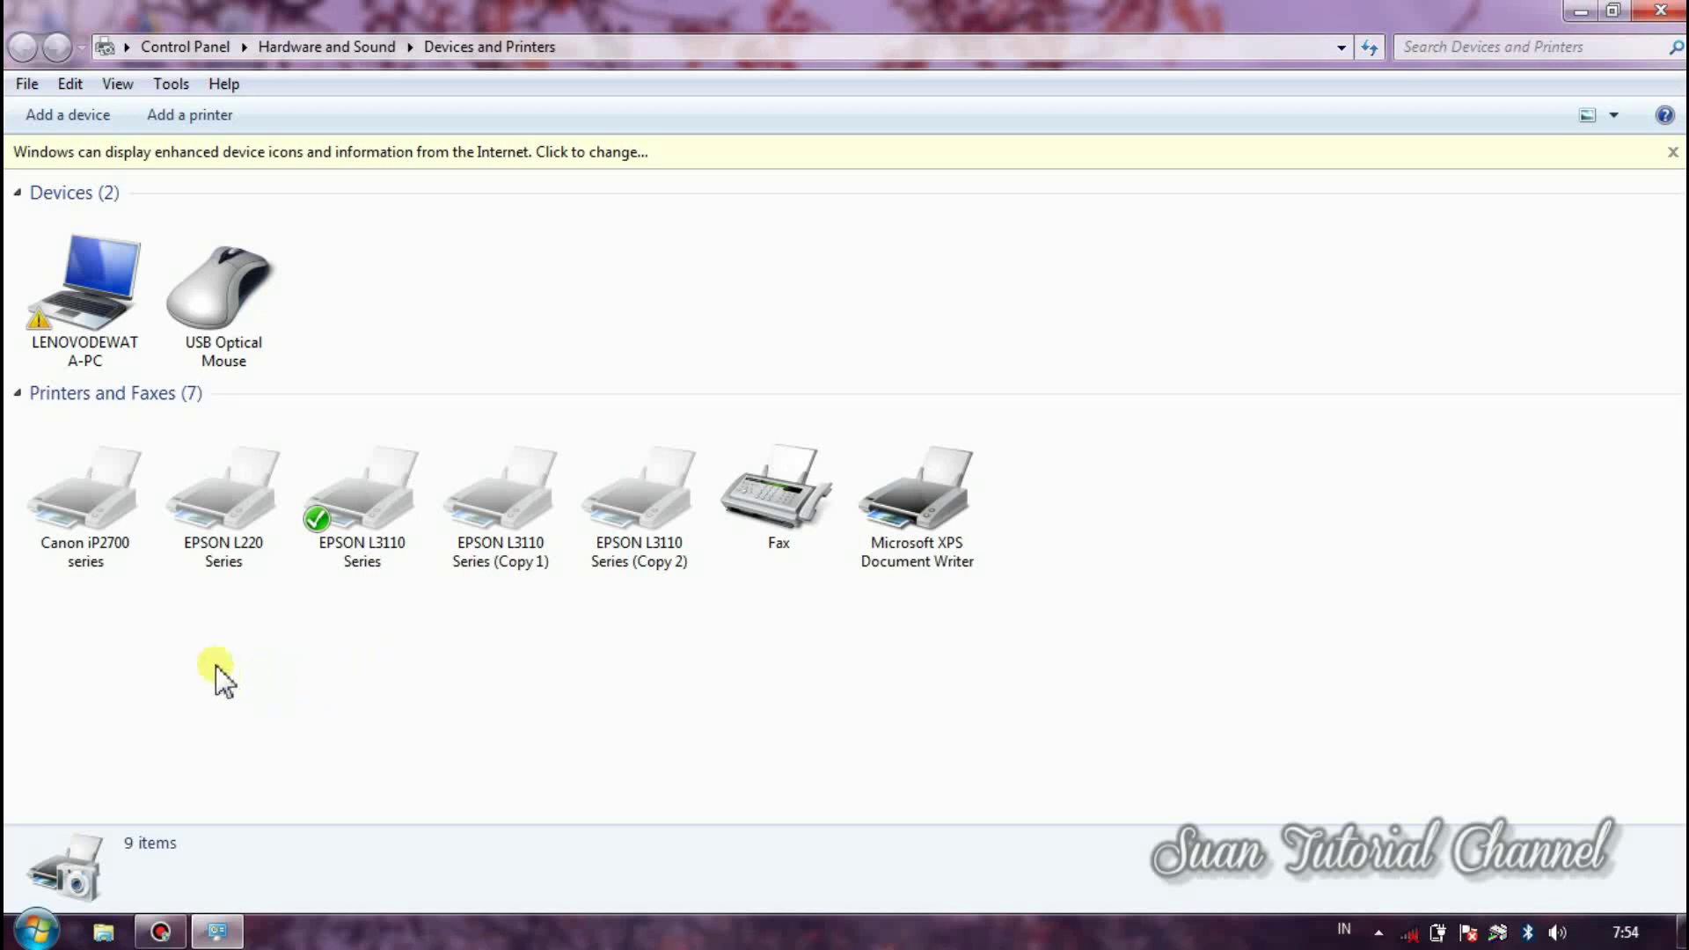
mouse_move(107, 550)
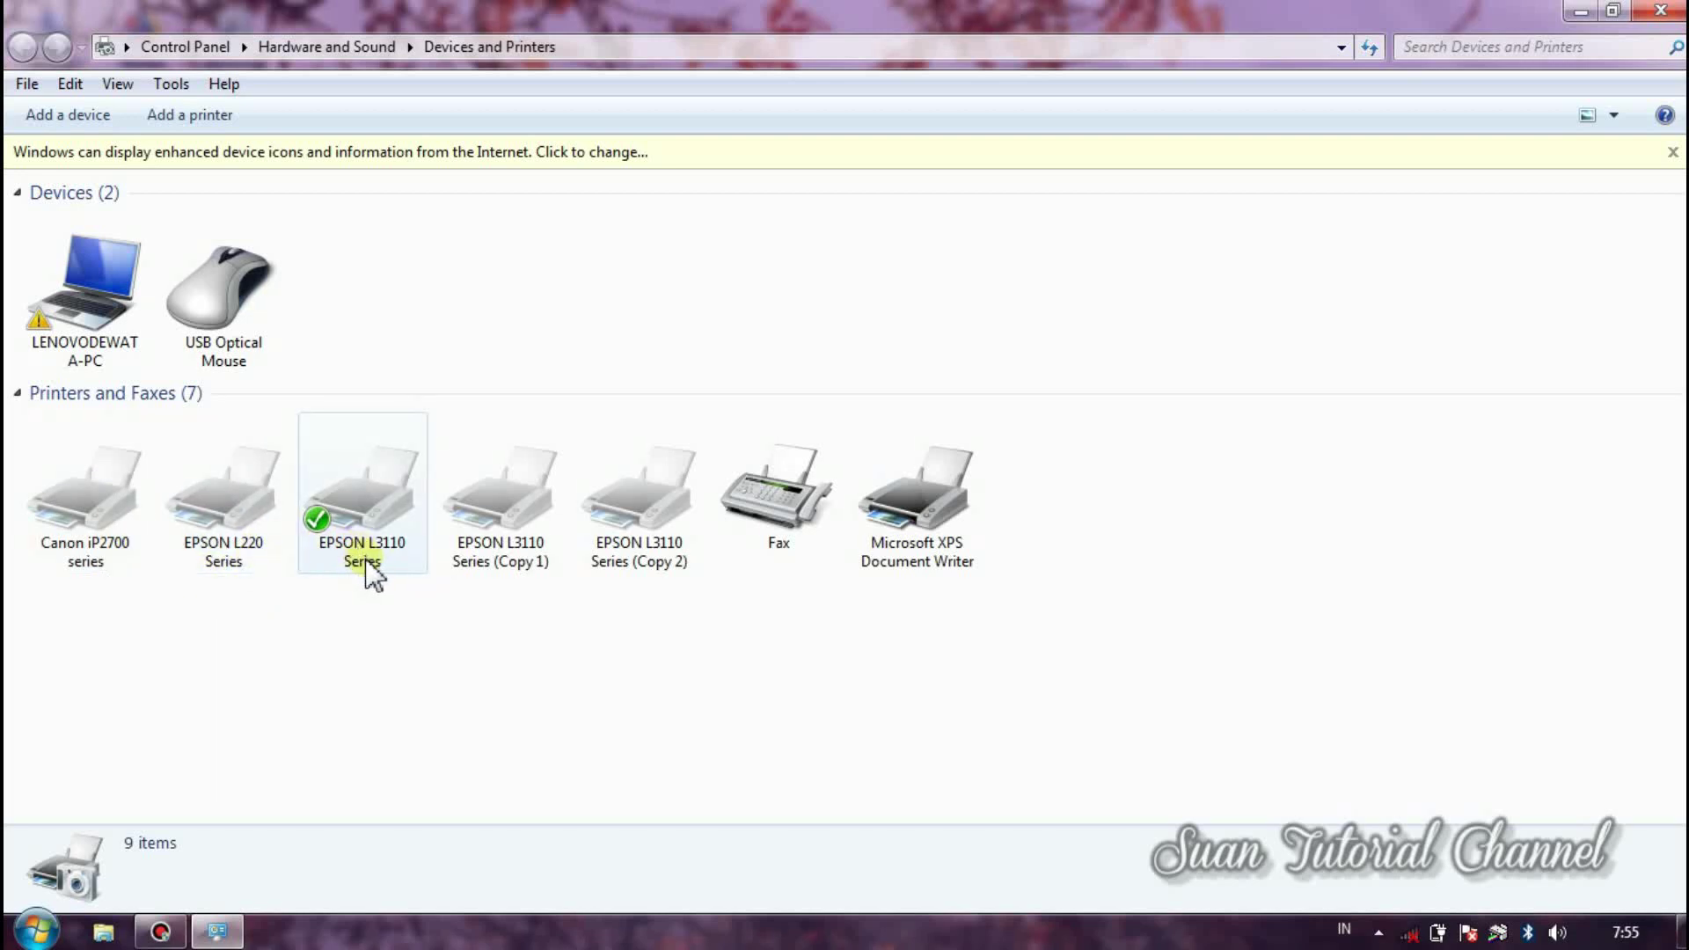
mouse_move(367, 563)
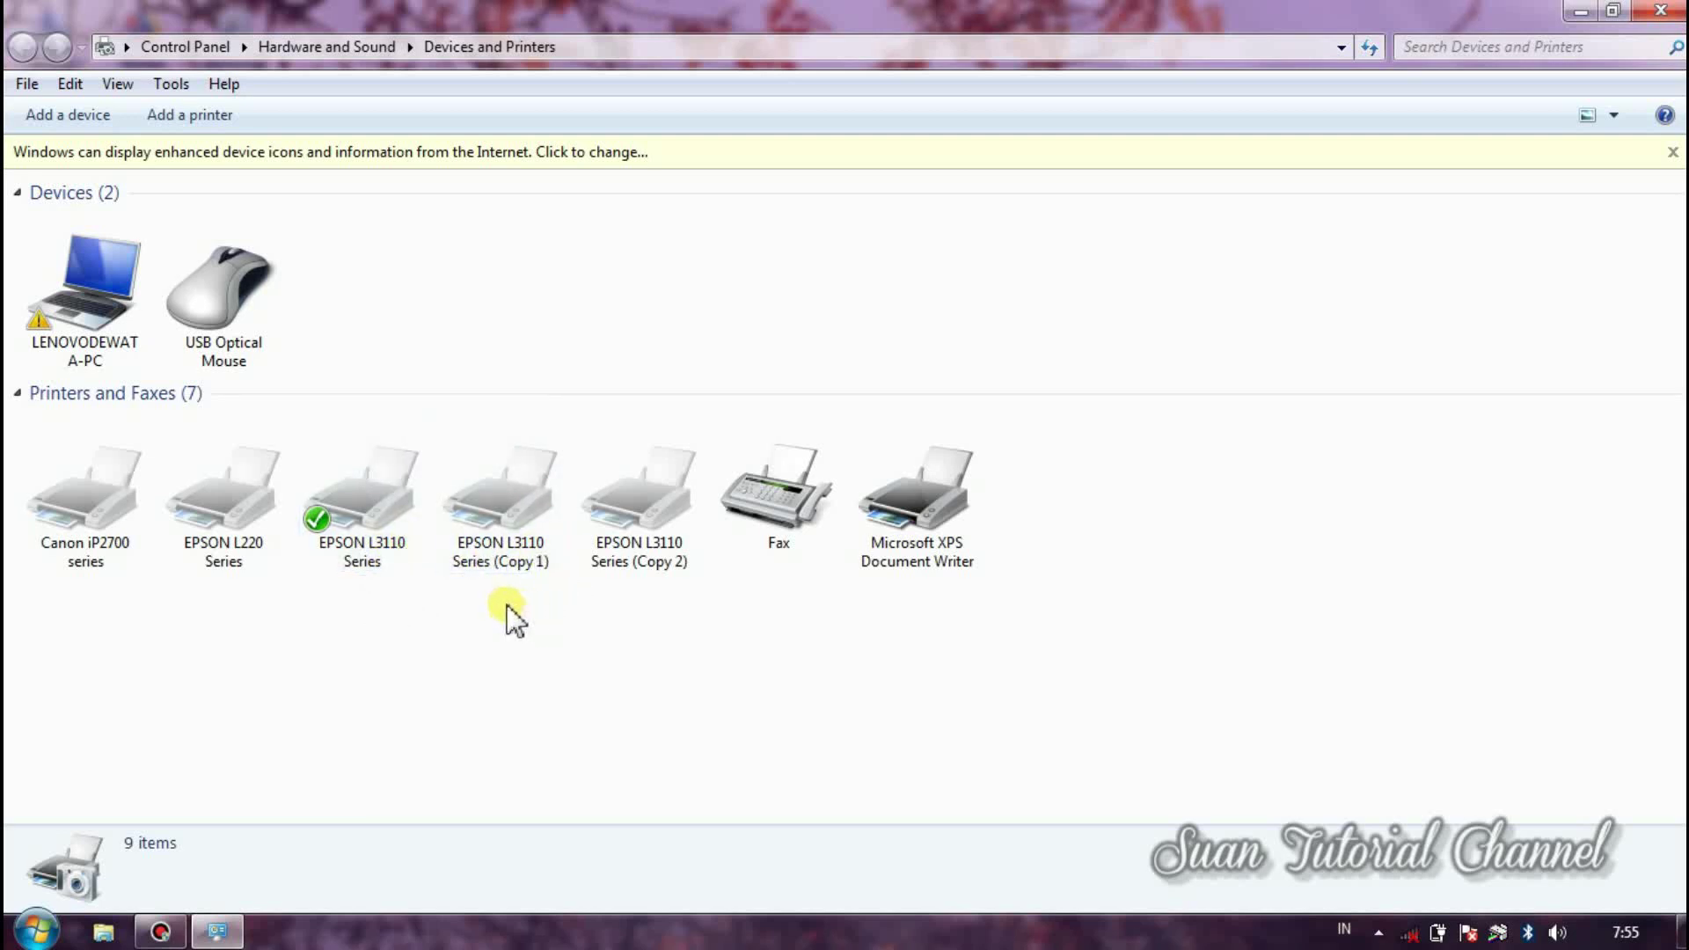
mouse_move(541, 567)
Set EPSON L220 Series as the default printer and close Devices and Printers
left_click(241, 556)
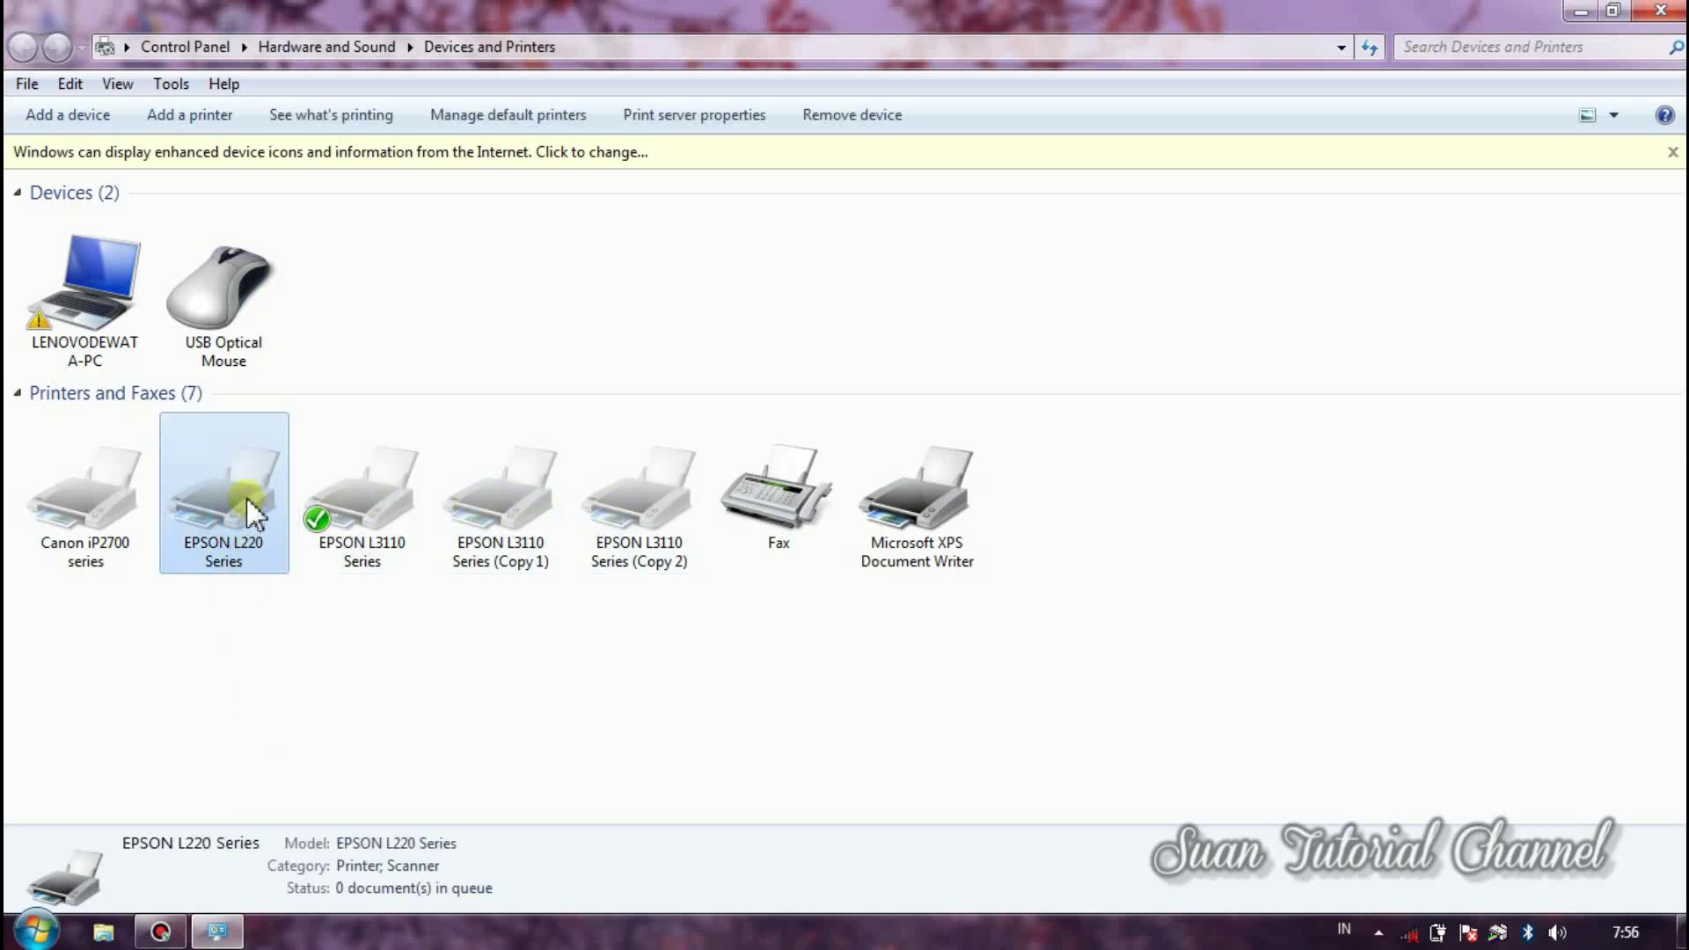
mouse_move(246, 498)
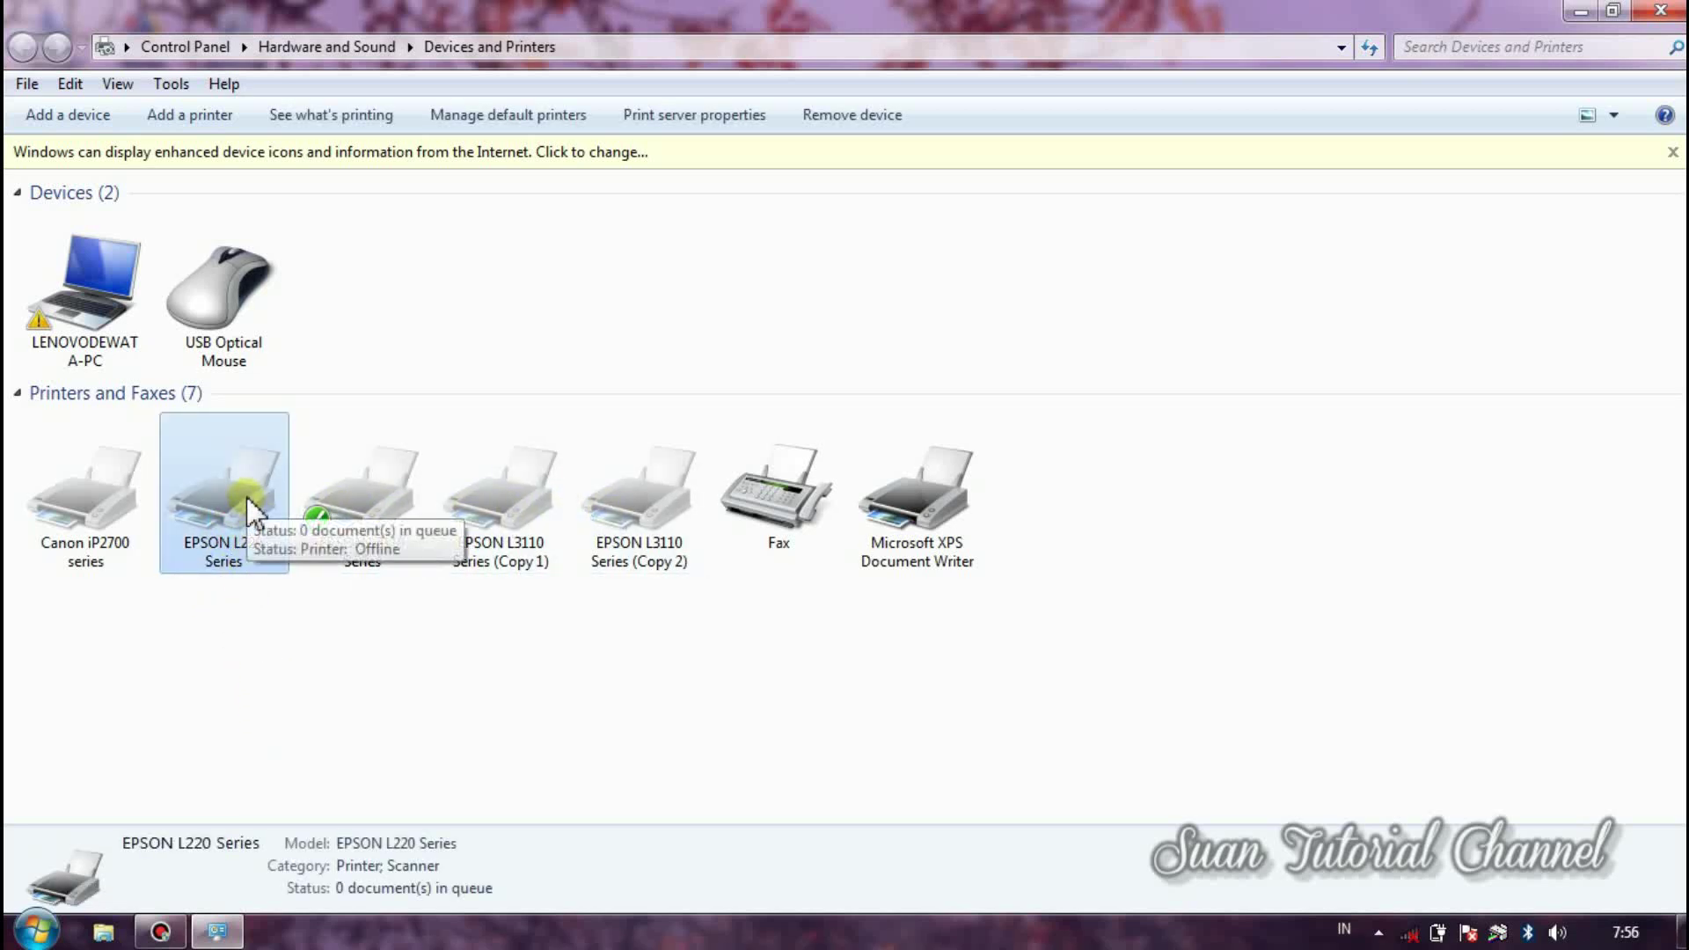
right_click(202, 519)
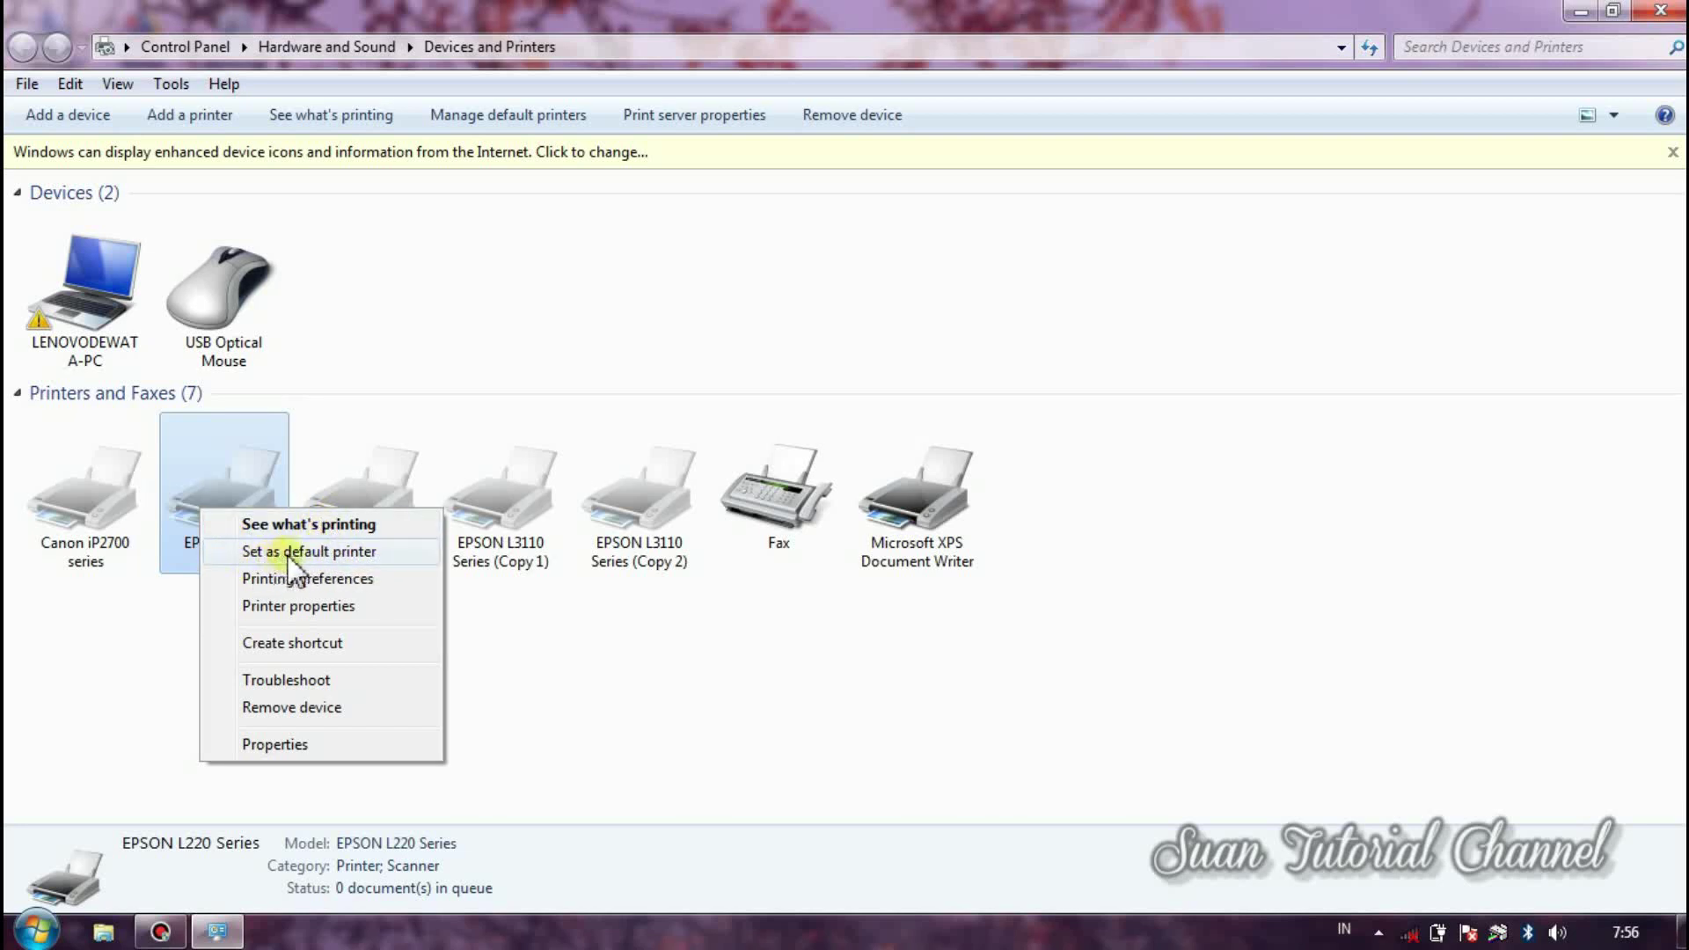
left_click(322, 552)
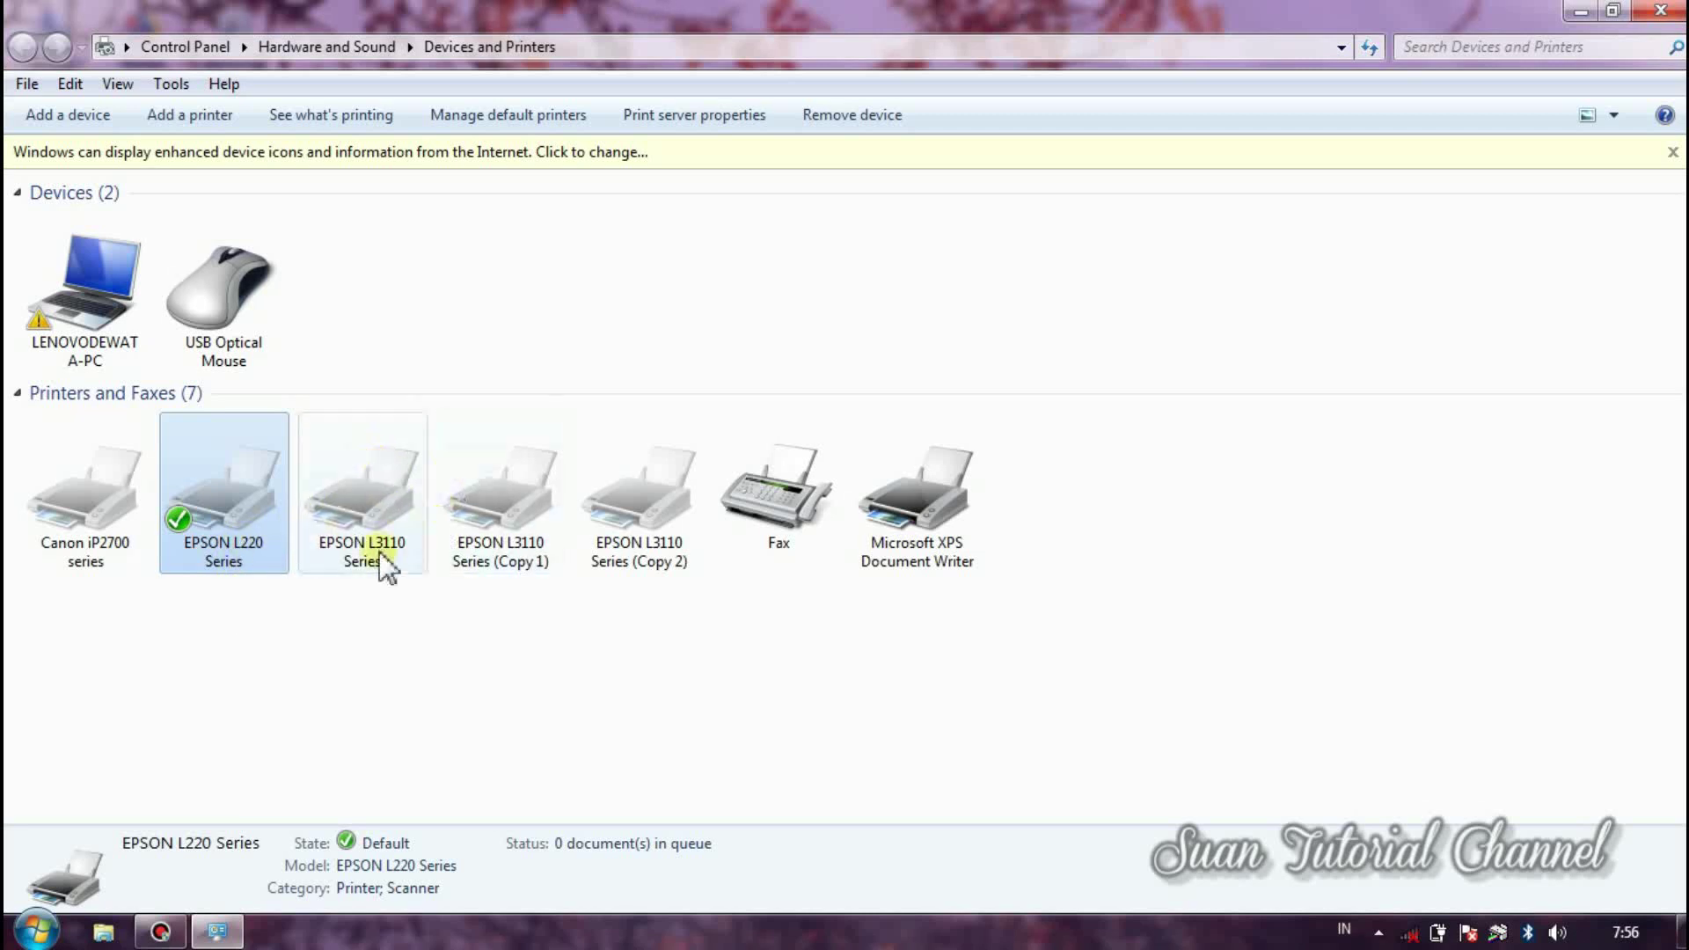
left_click(1661, 10)
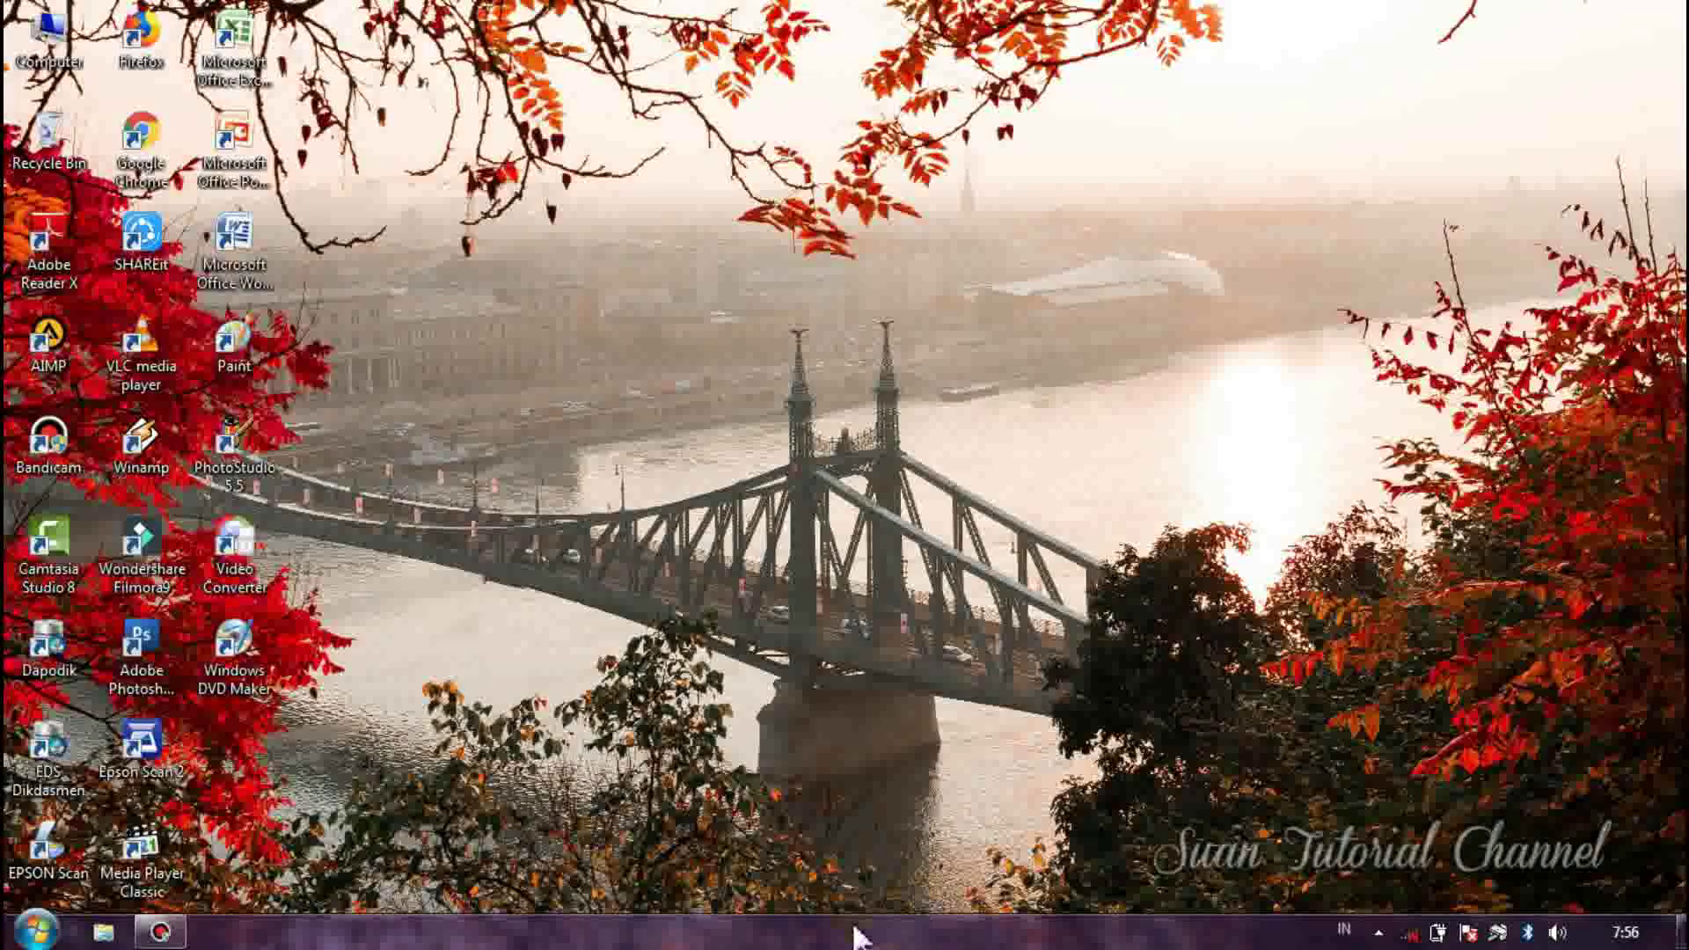
Open Microsoft Word and check the preselected printer and the printer list in the Print dialog, then dismiss it without printing
double_click(234, 236)
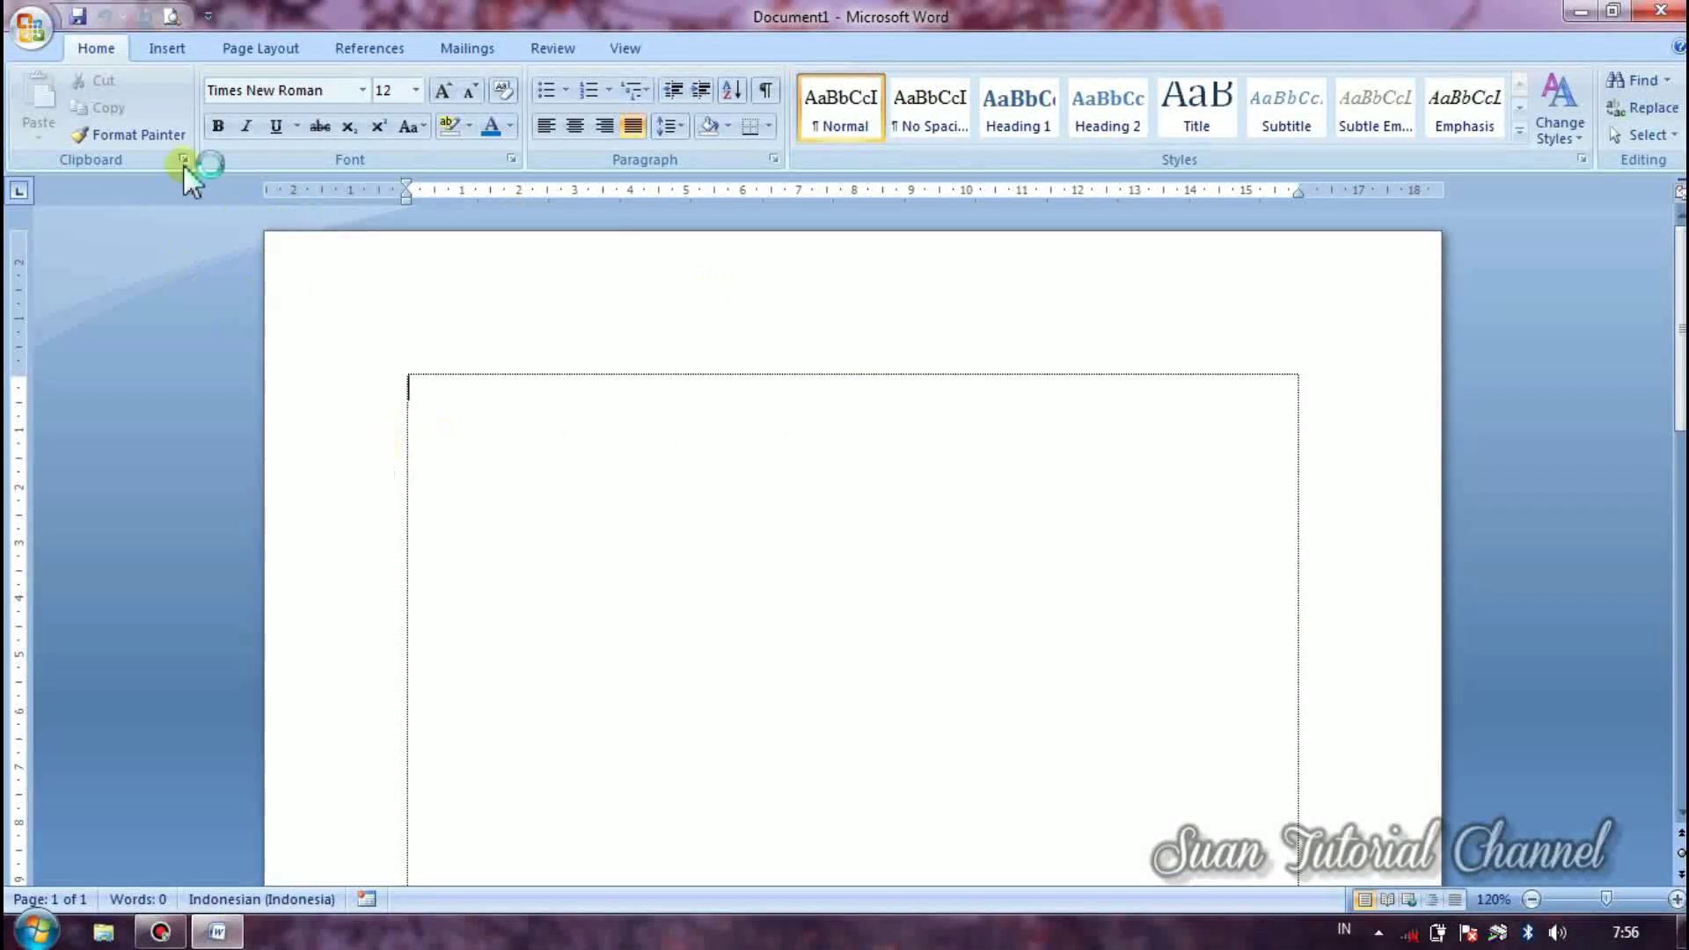
left_click(30, 29)
key("ctrl+p")
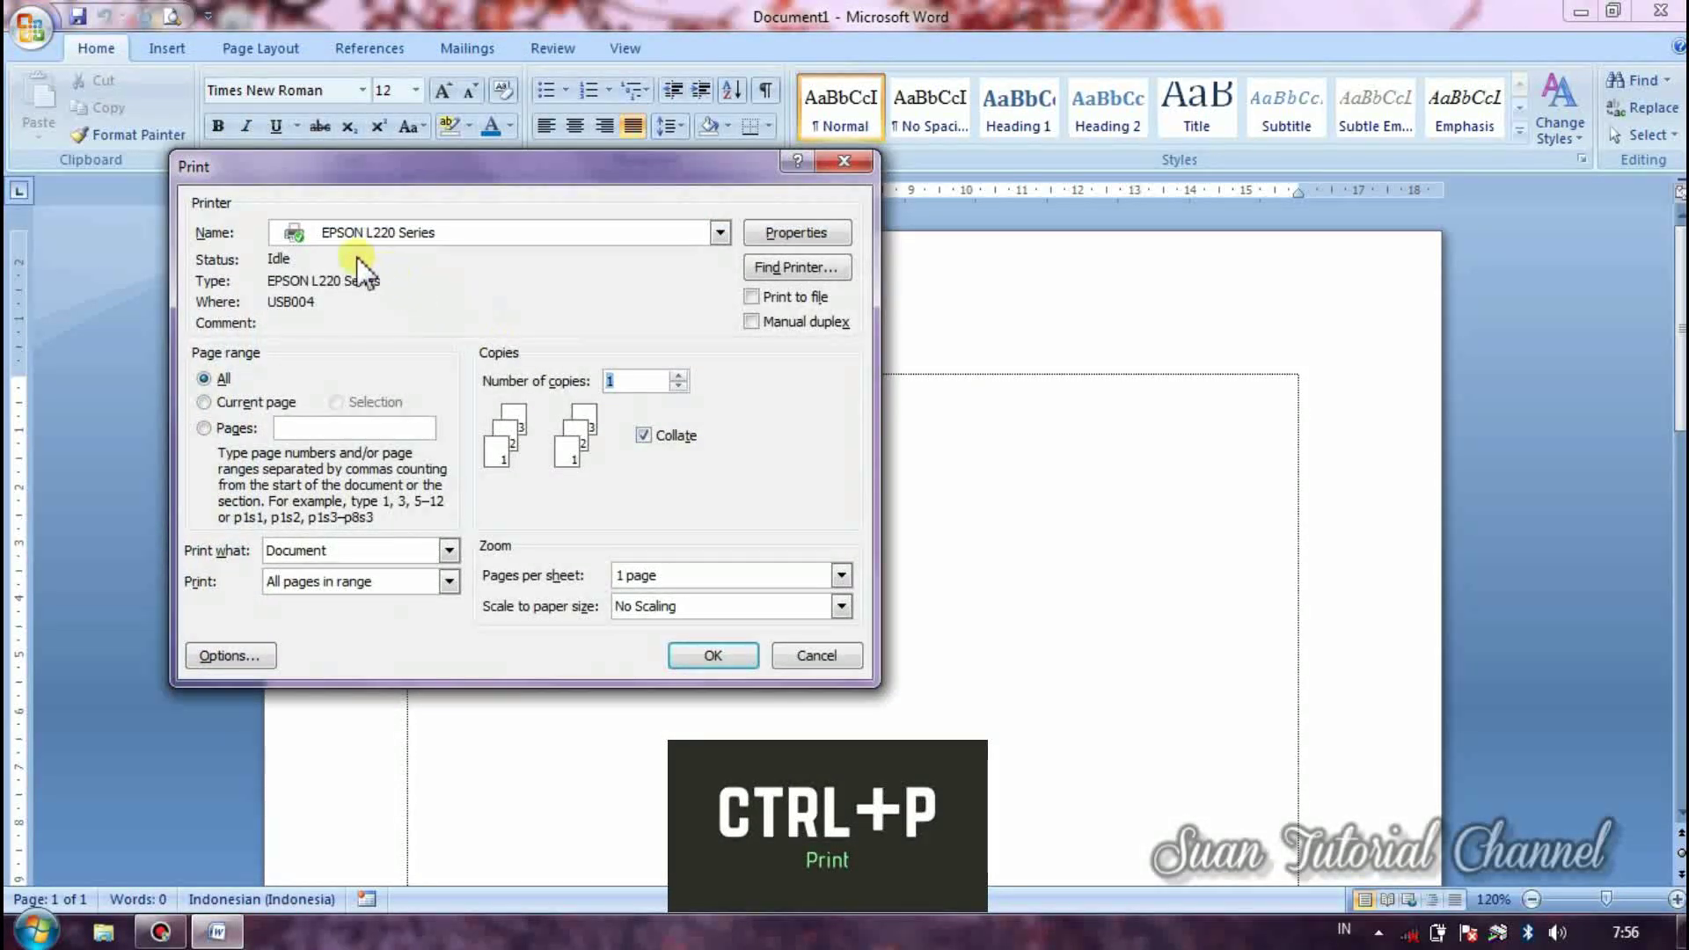
left_click(454, 233)
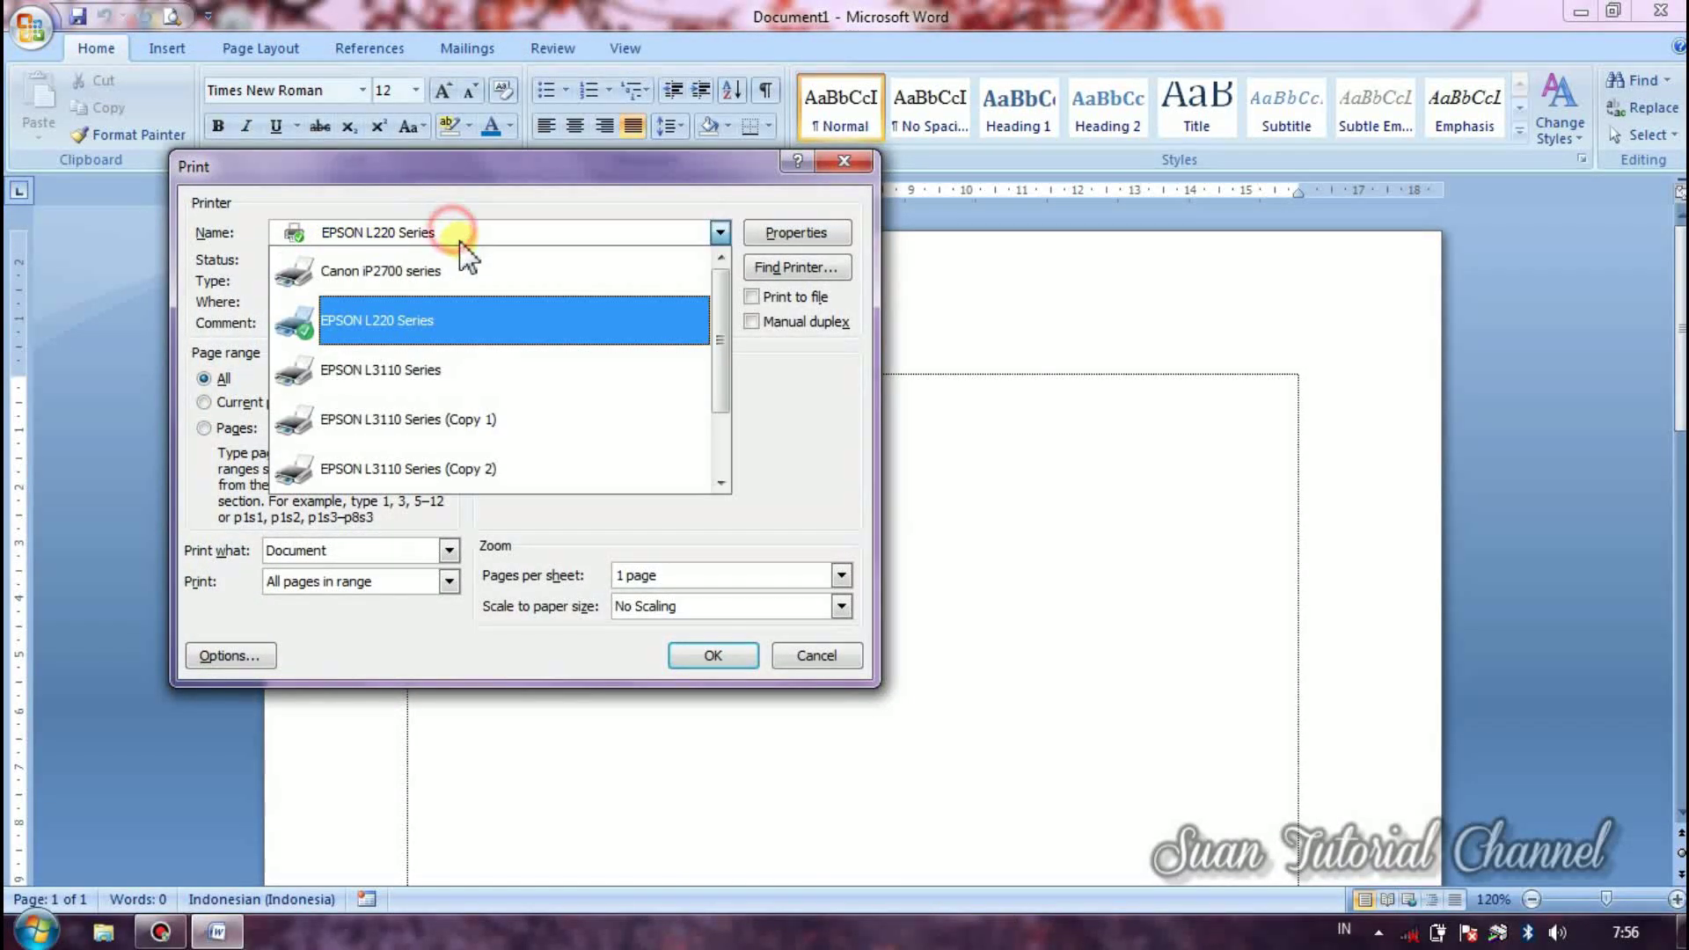
left_click(421, 321)
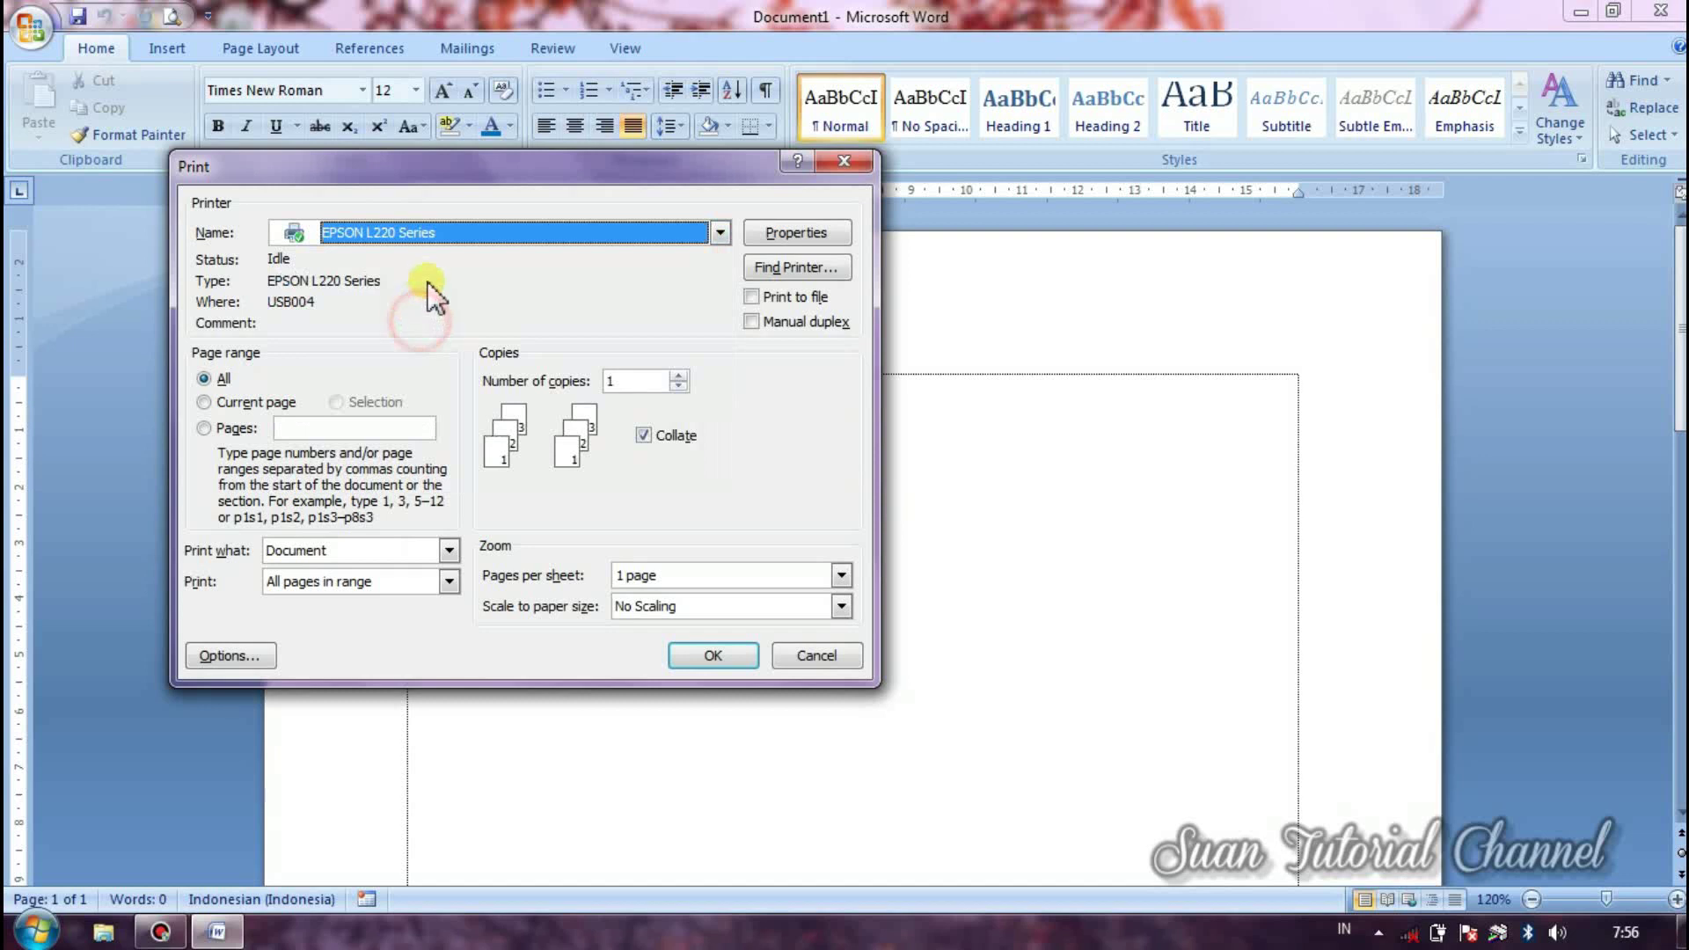
left_click(427, 234)
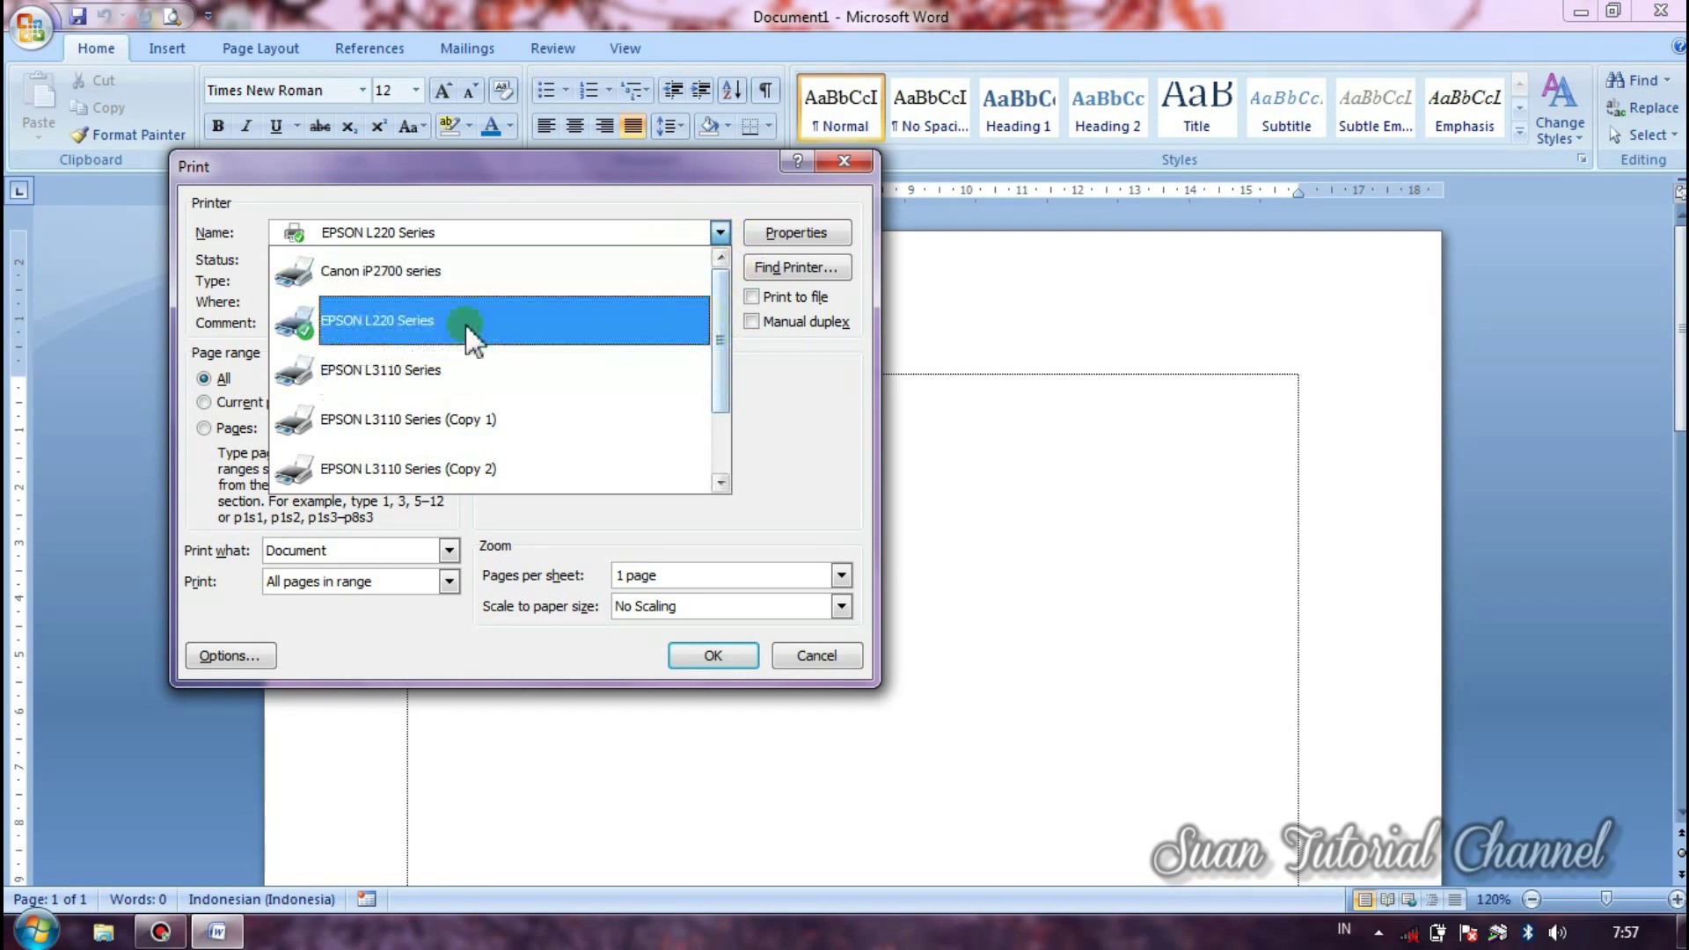
left_click(856, 166)
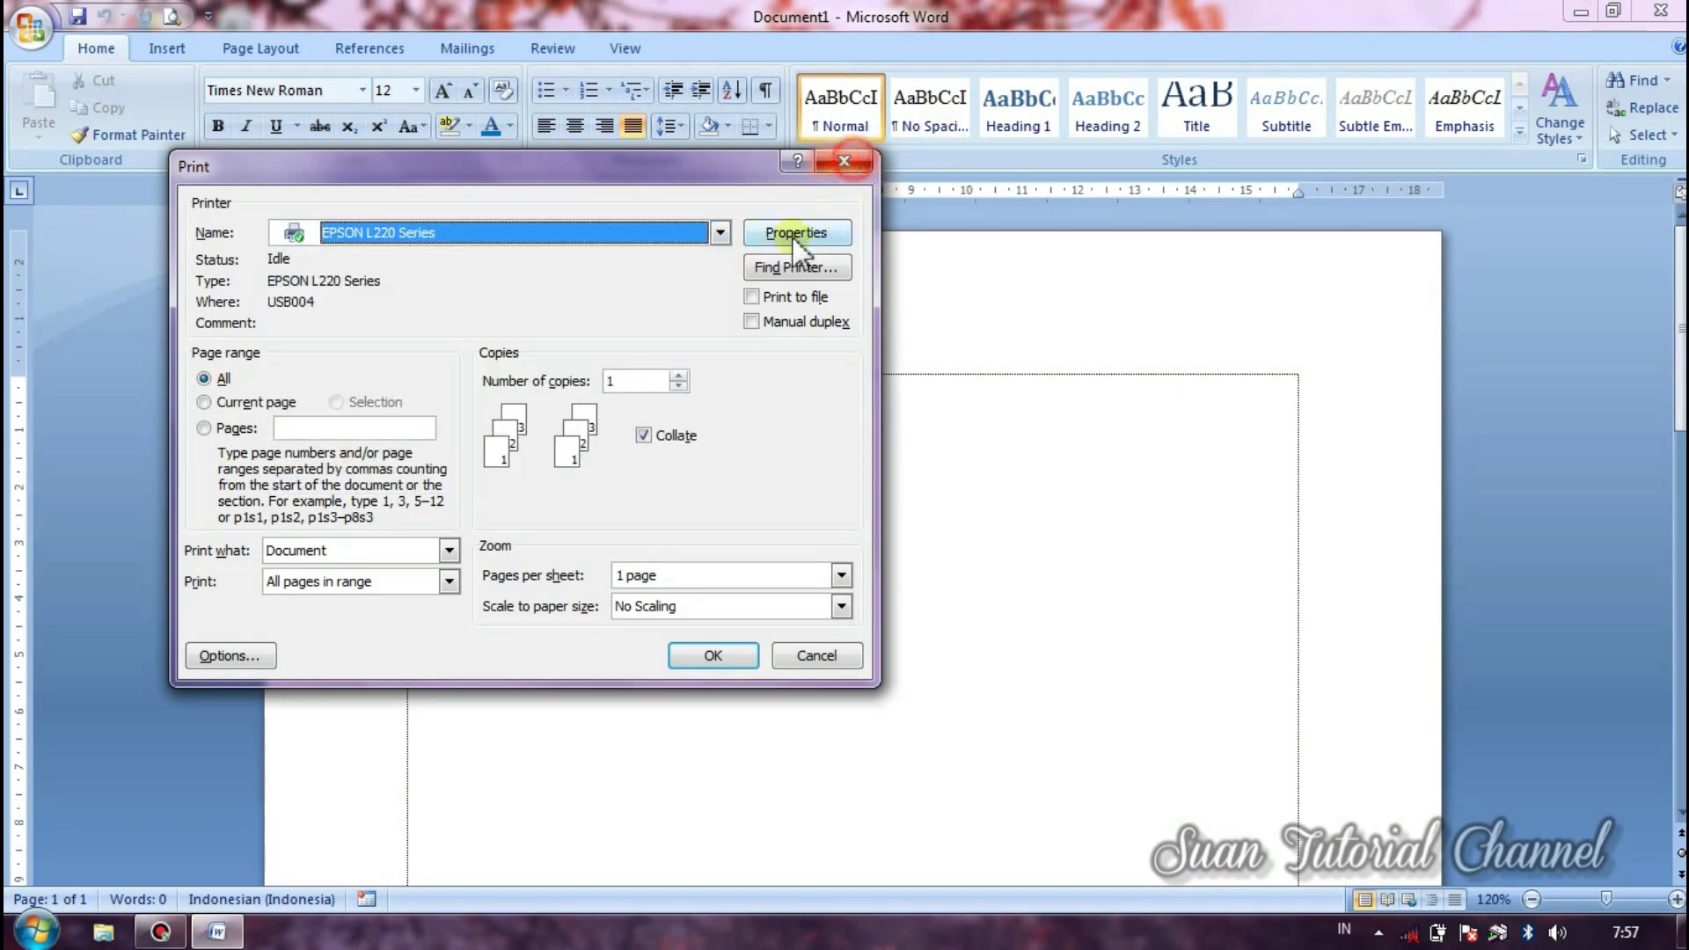
left_click(830, 163)
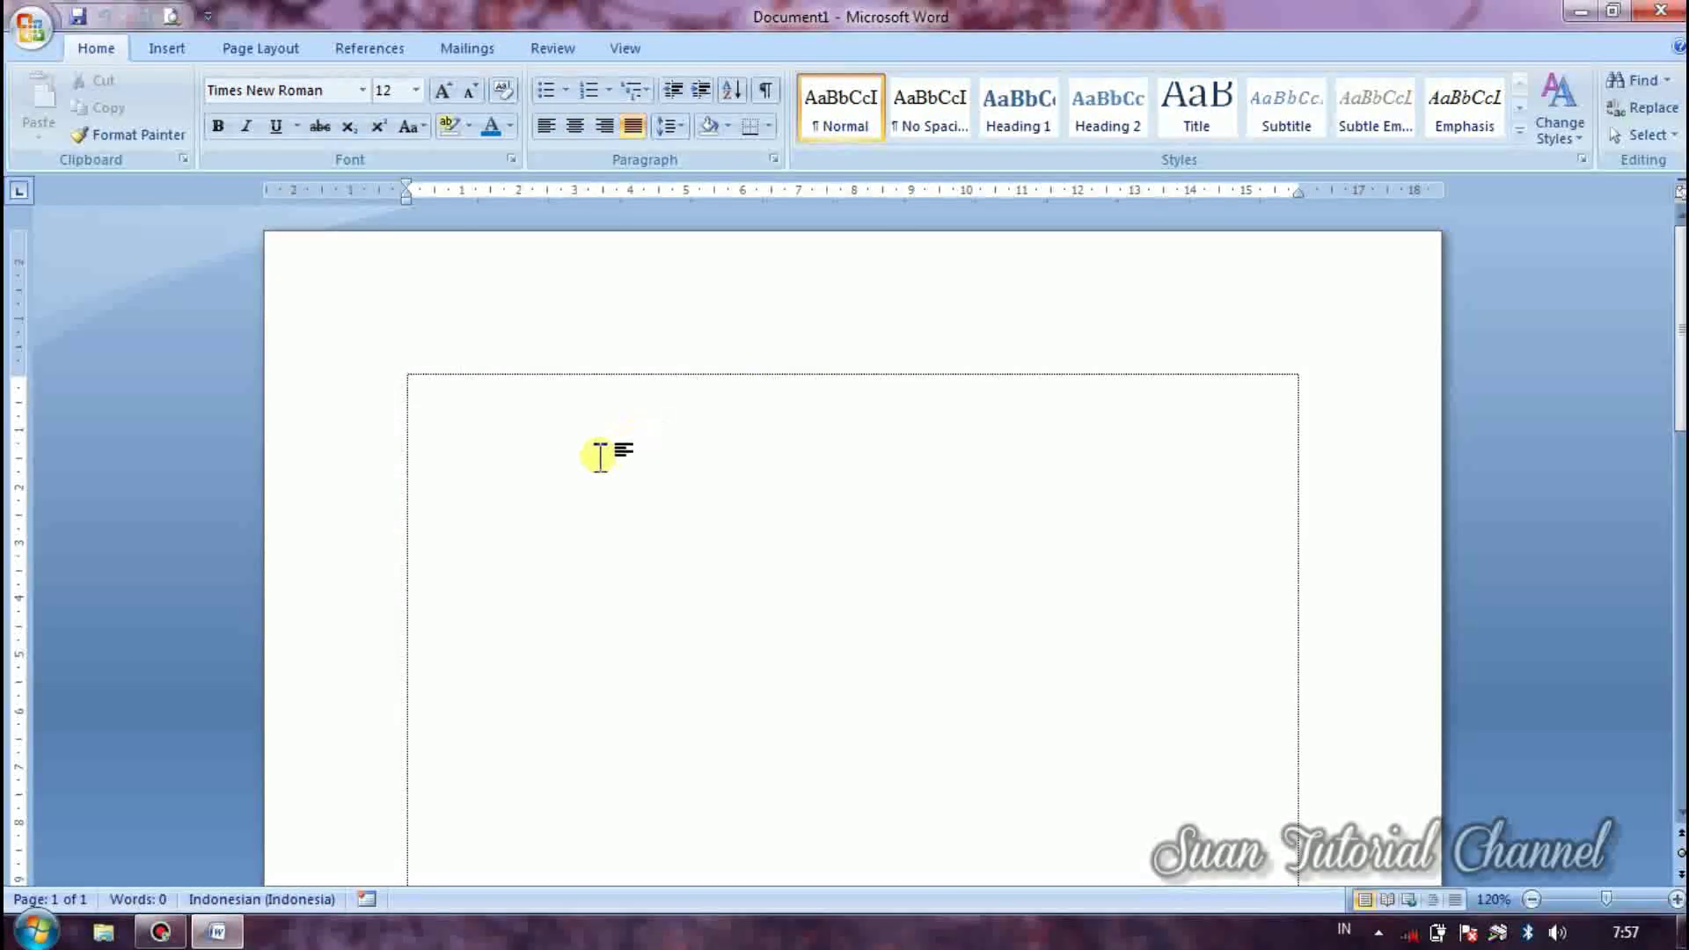
Bring up Word's Print dialog again to check its printer, then cancel it and exit Word
left_click(31, 33)
left_click(61, 304)
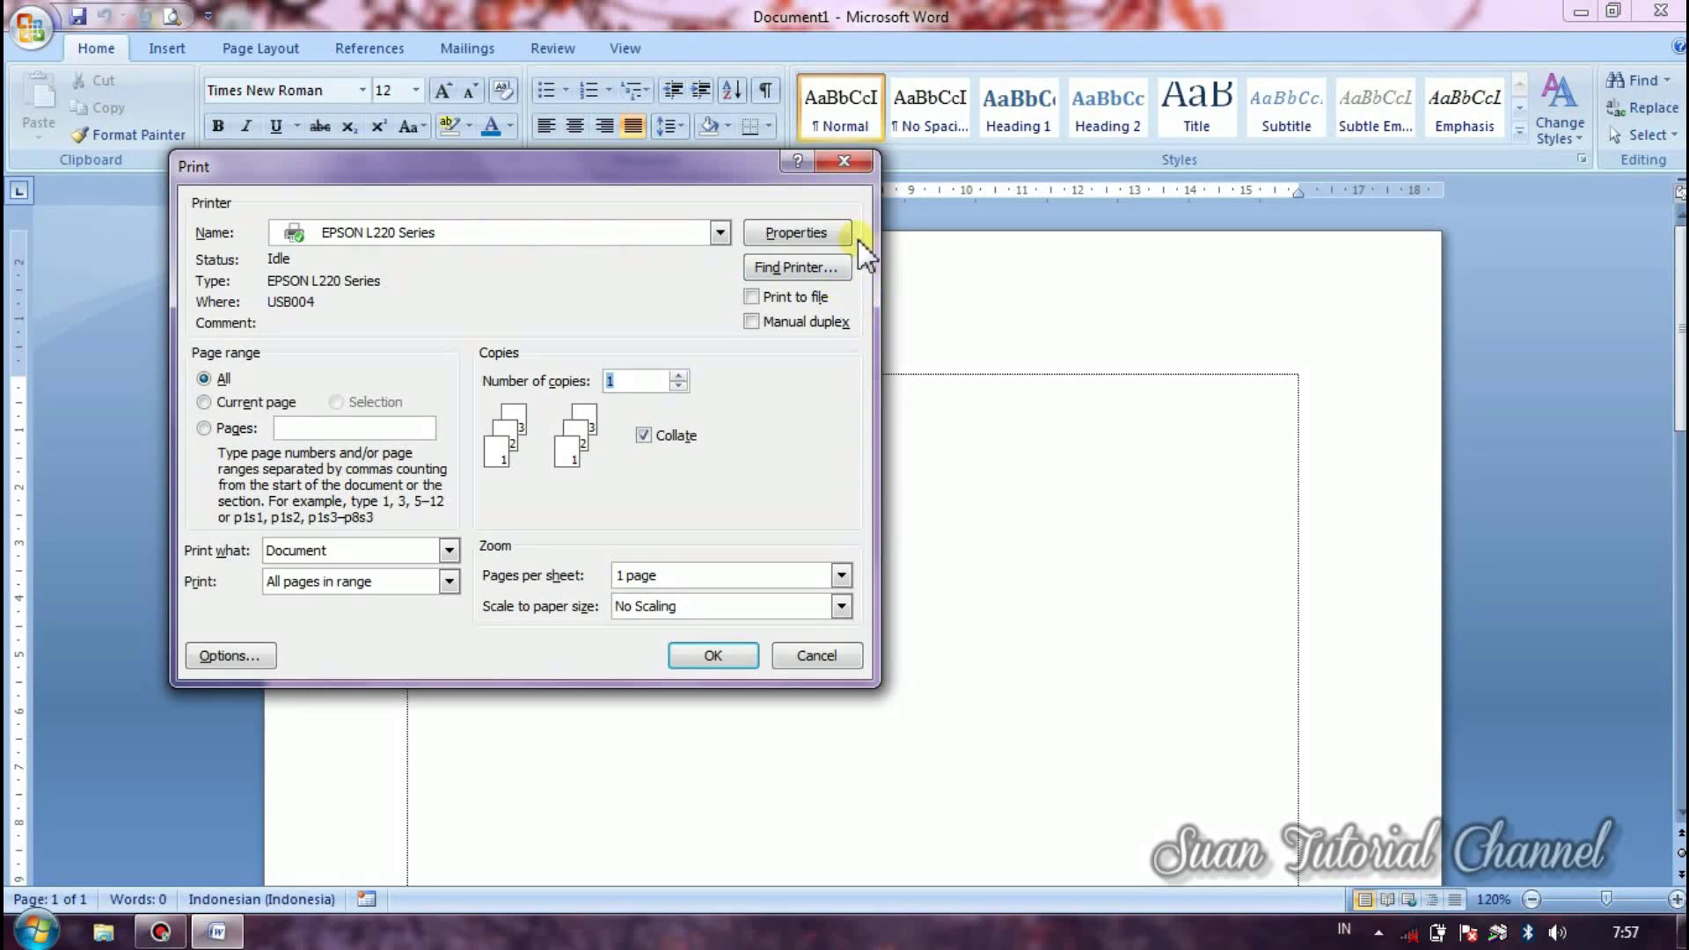
left_click(842, 161)
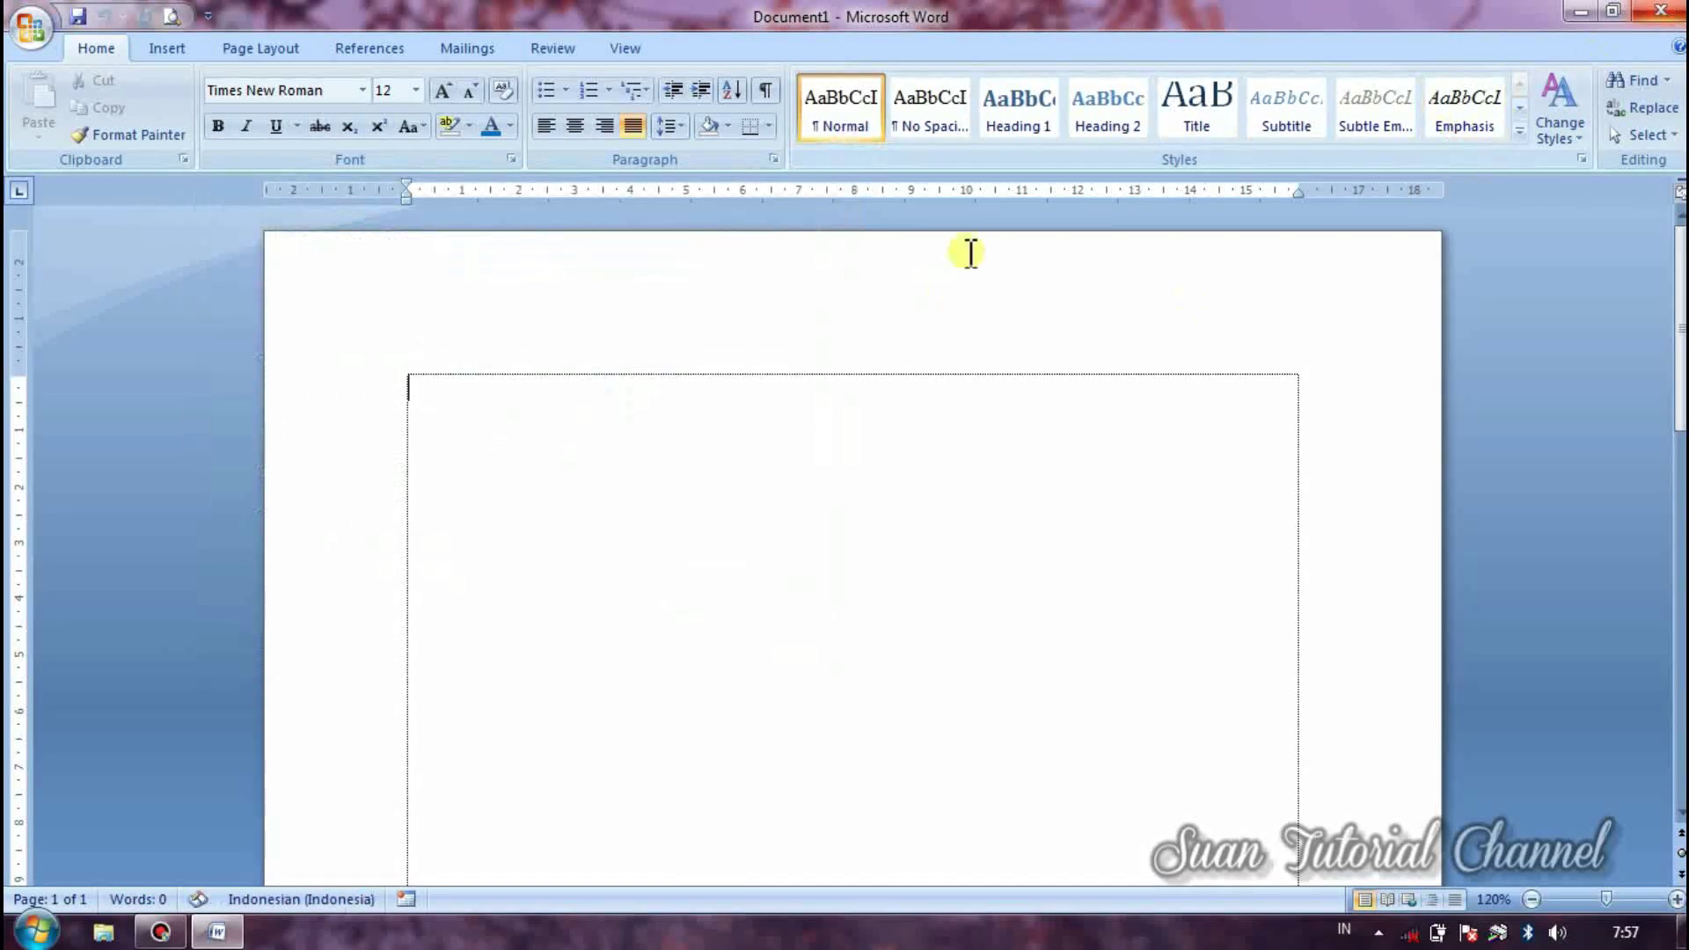
key("alt+F4")
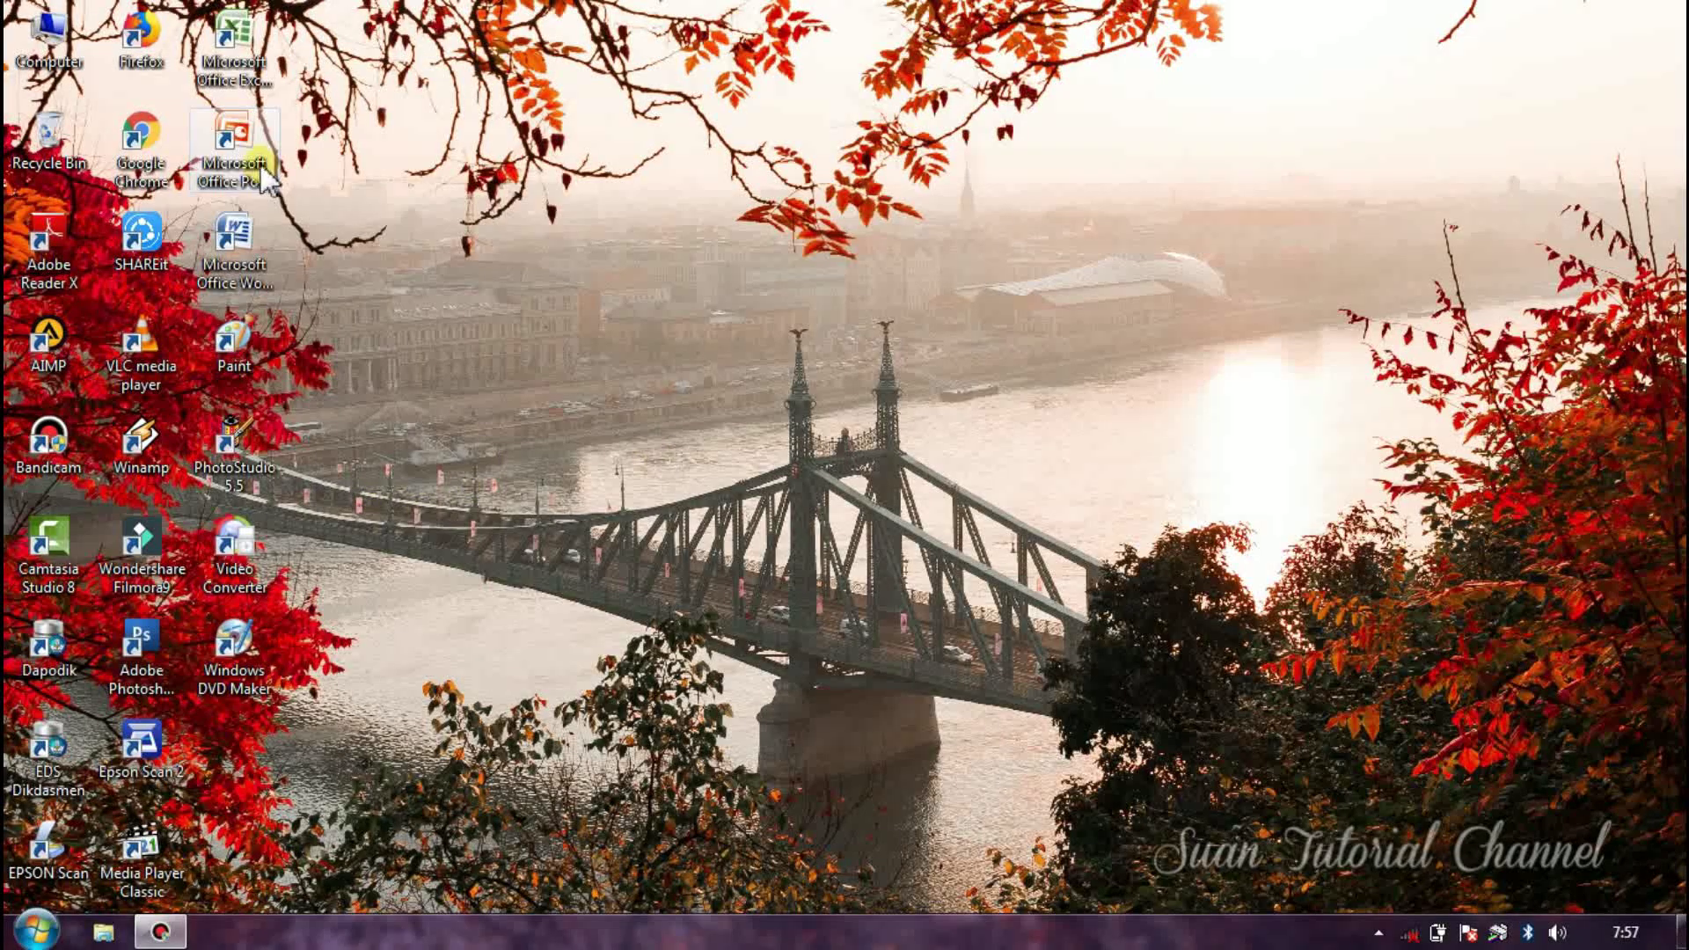
Open Microsoft Excel, check the preselected printer in its Print dialog, and close Excel without printing
left_click(233, 55)
double_click(232, 55)
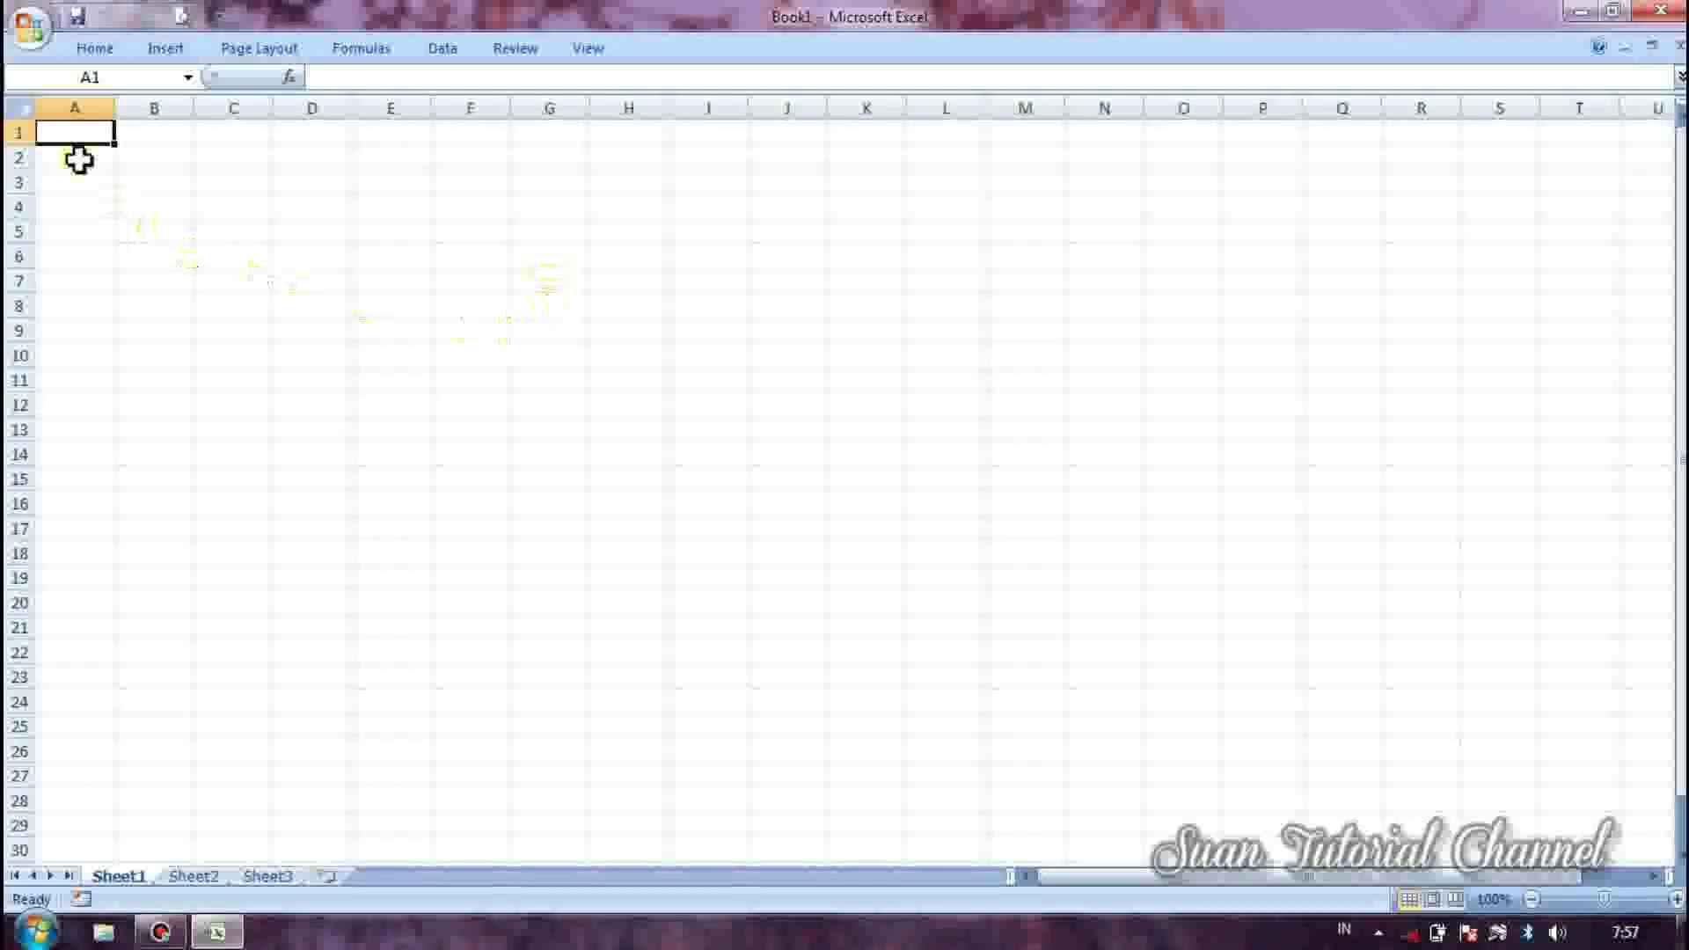
key("ctrl+p")
left_click(30, 32)
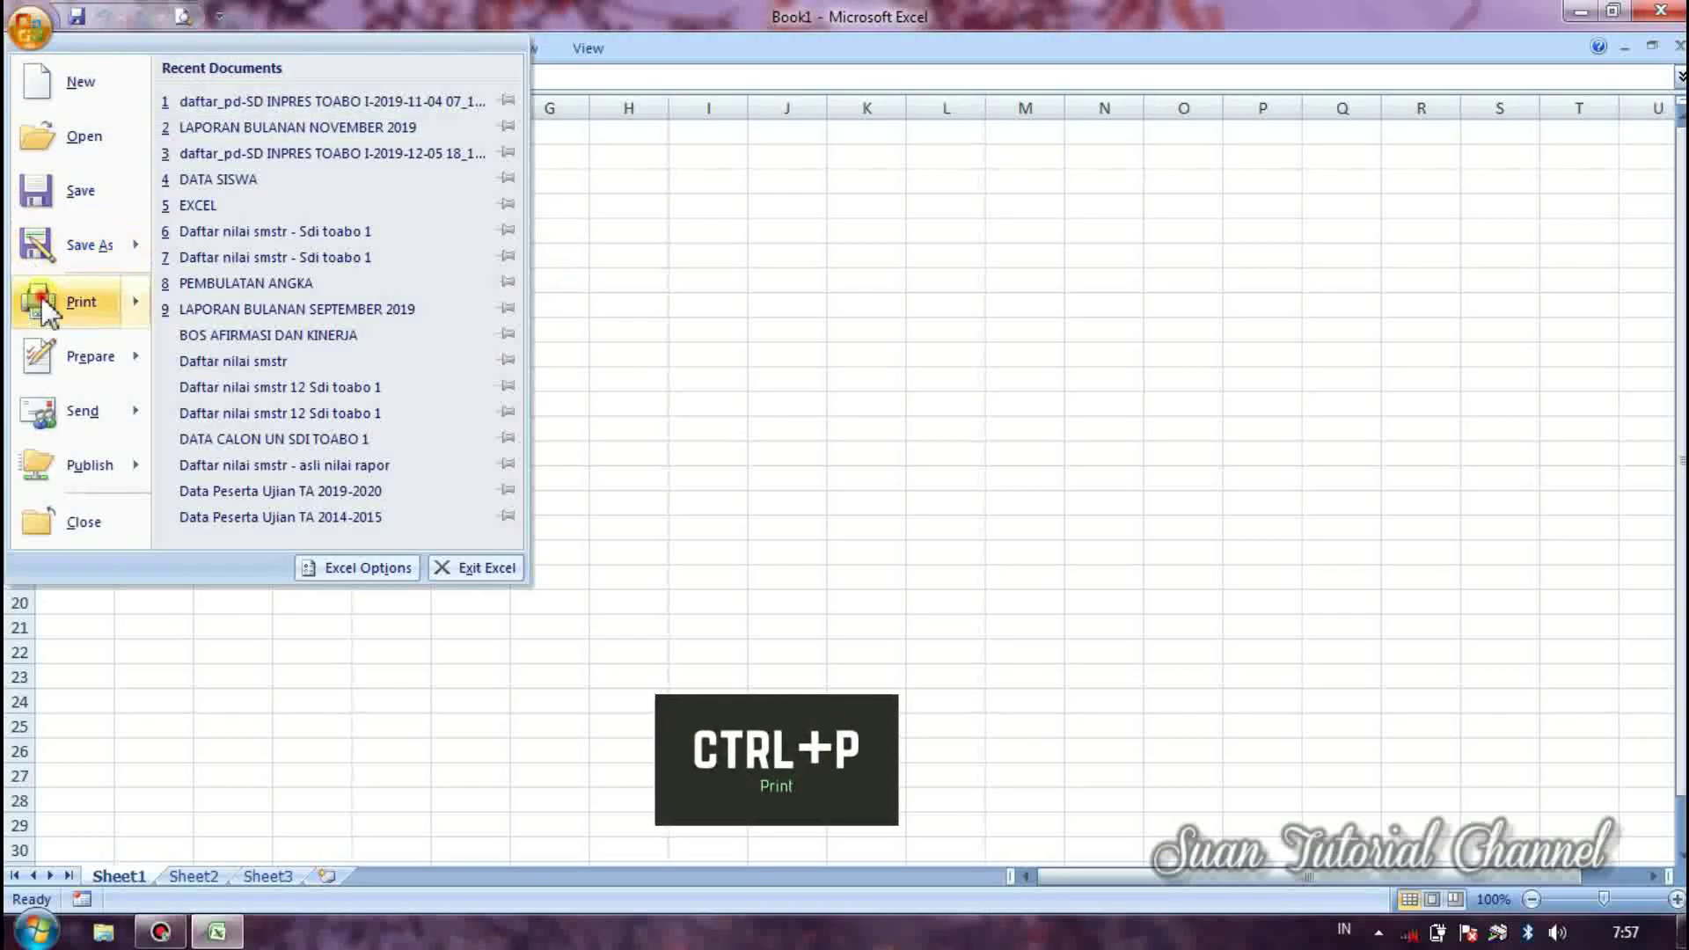
left_click(71, 299)
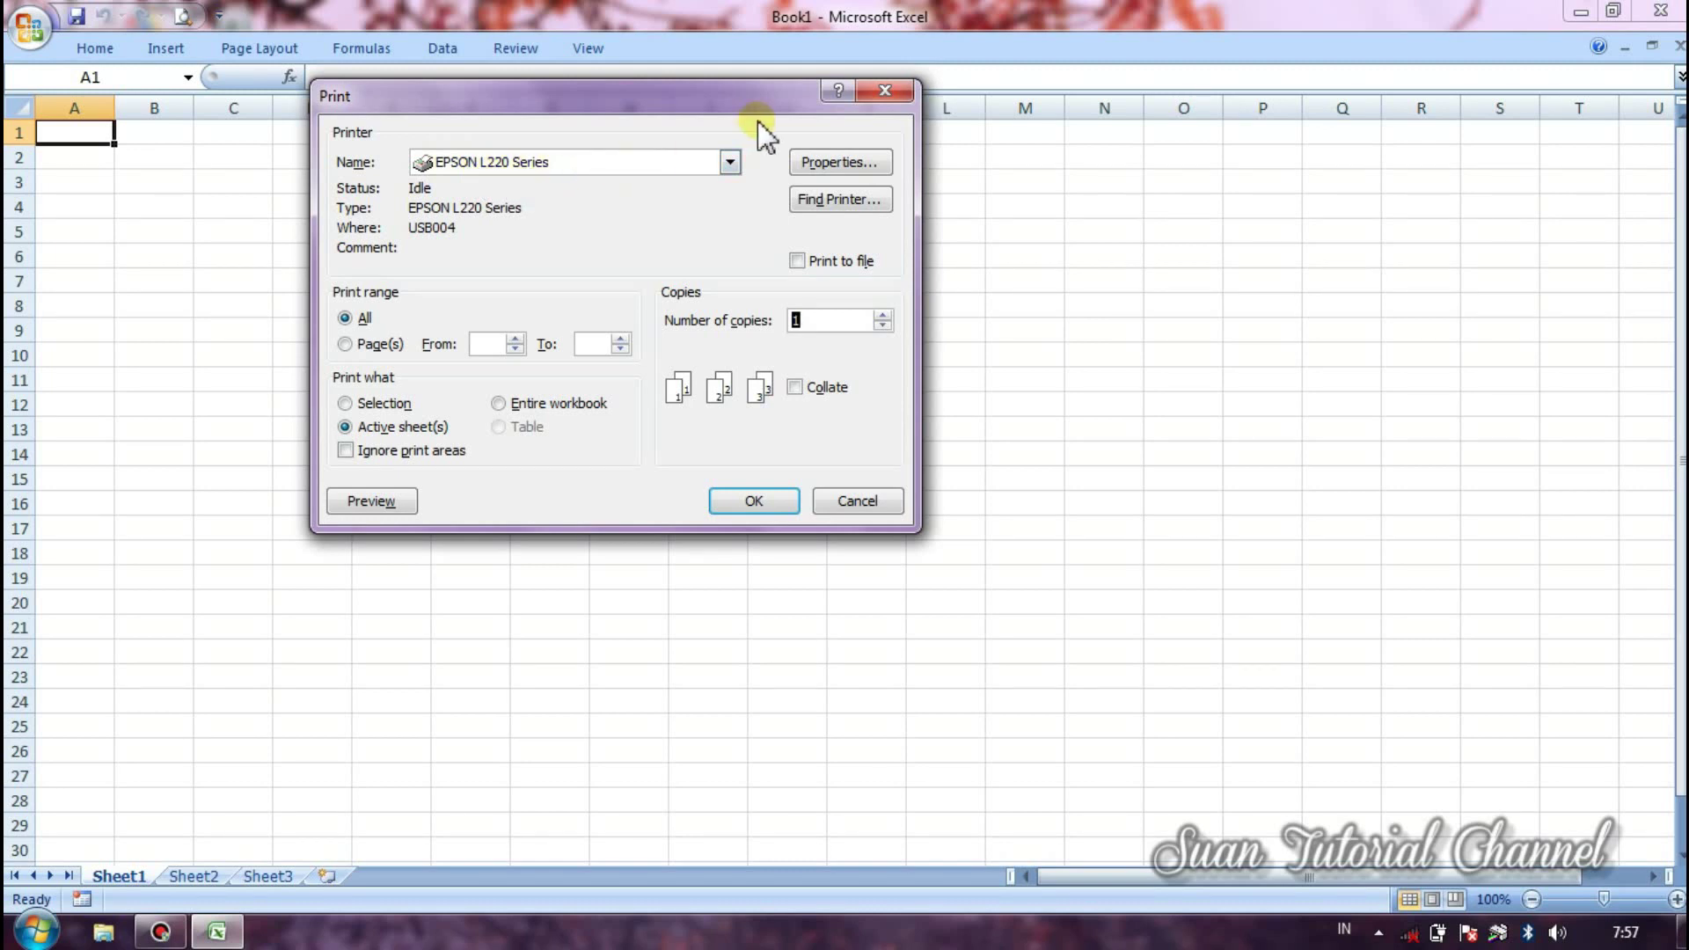
left_click(899, 96)
left_click(1666, 12)
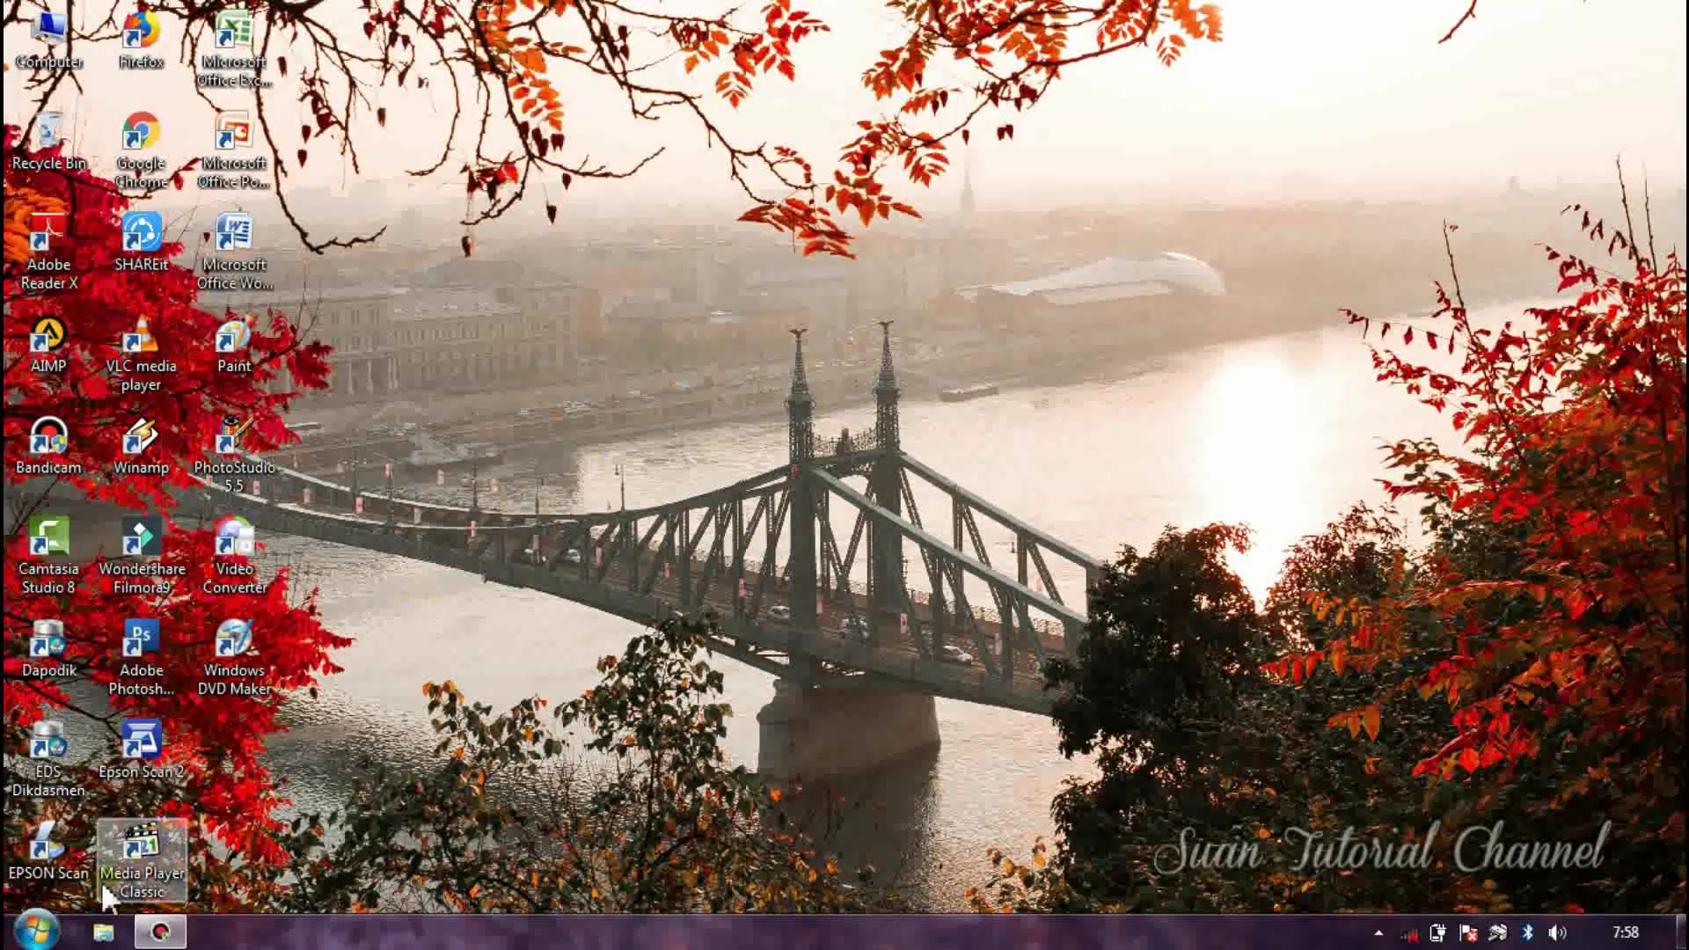
Set EPSON L3110 Series (Copy 2) as the default printer in Control Panel's Devices and Printers and close the window
left_click(51, 940)
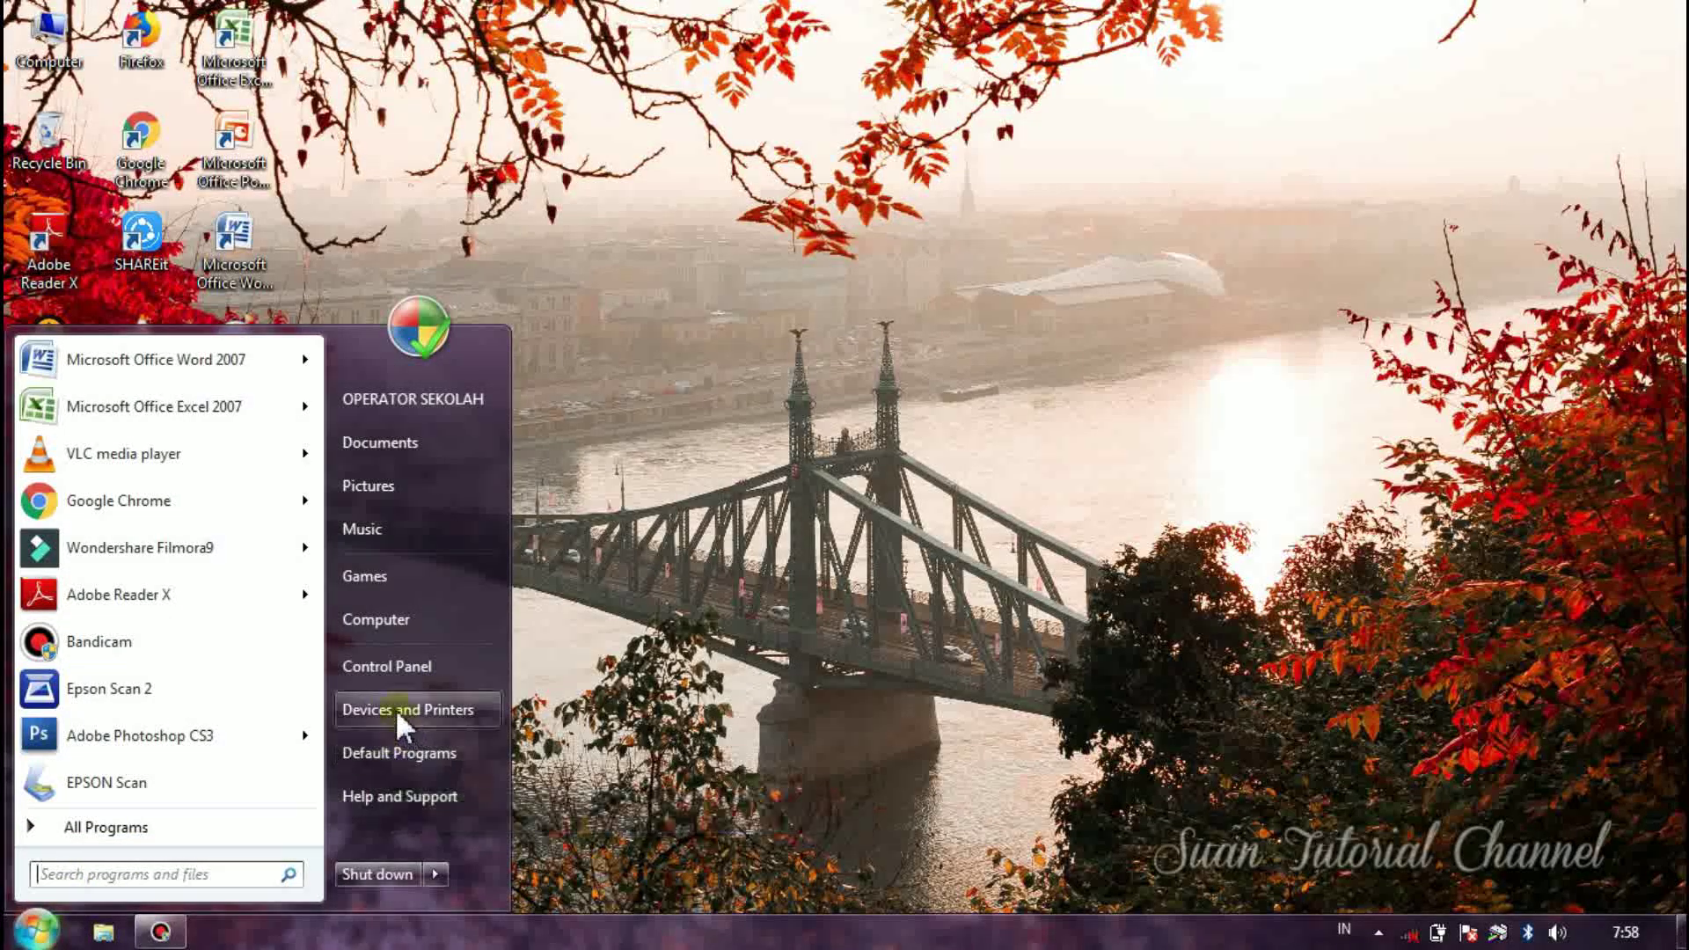
left_click(398, 666)
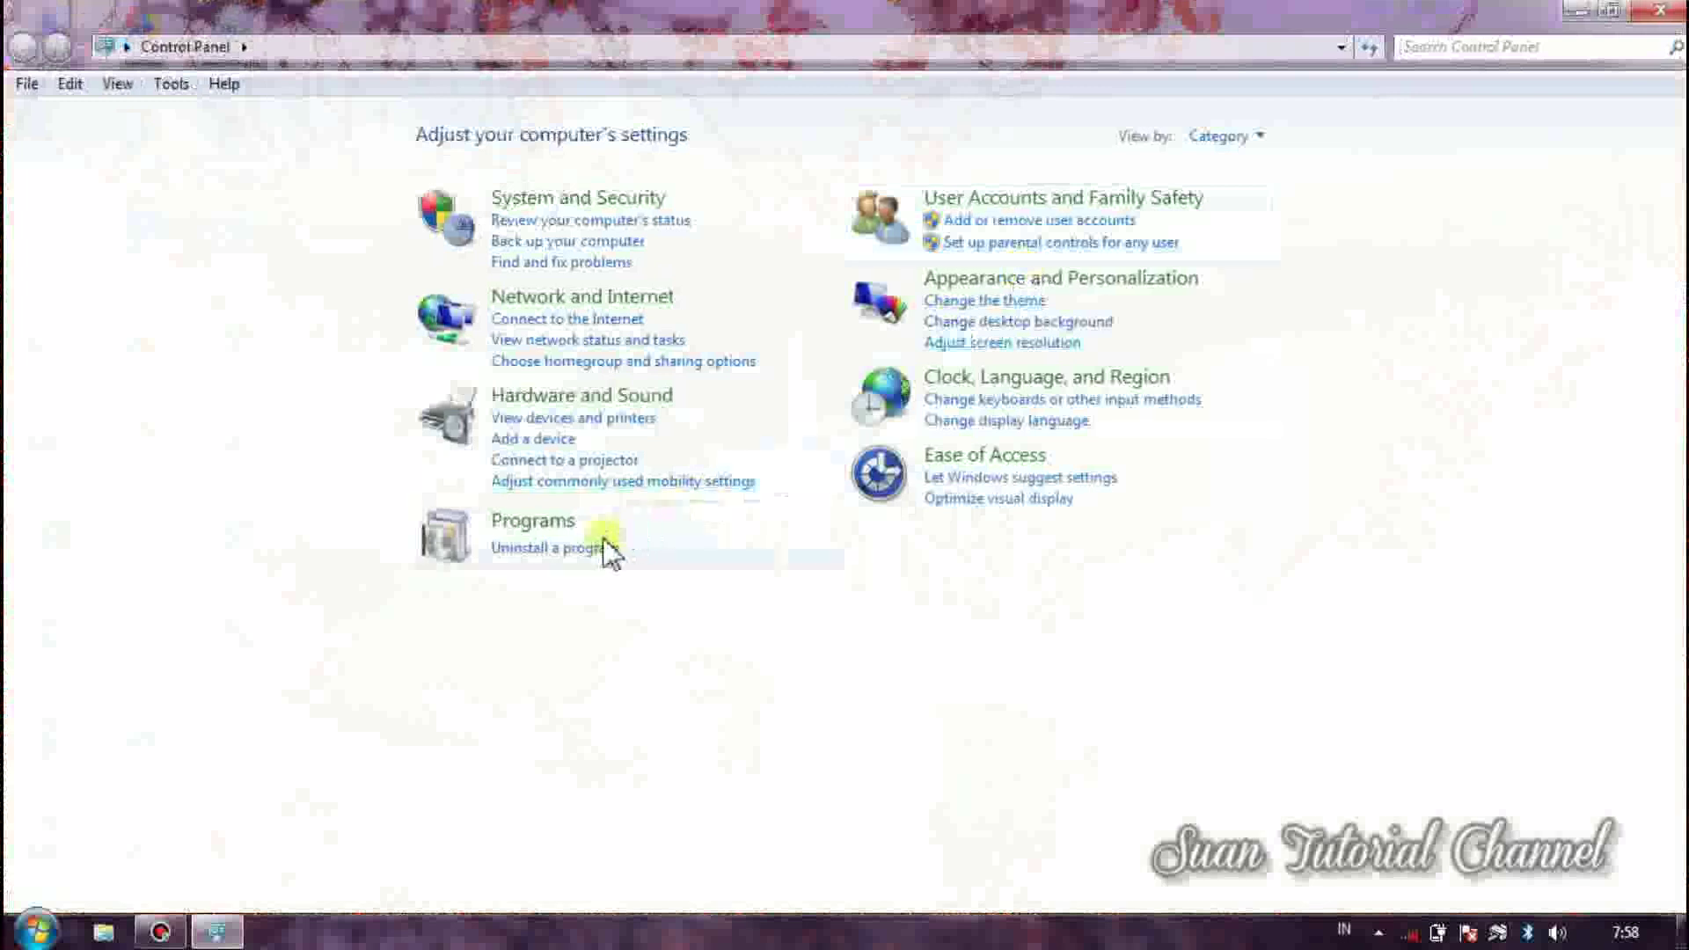
left_click(596, 421)
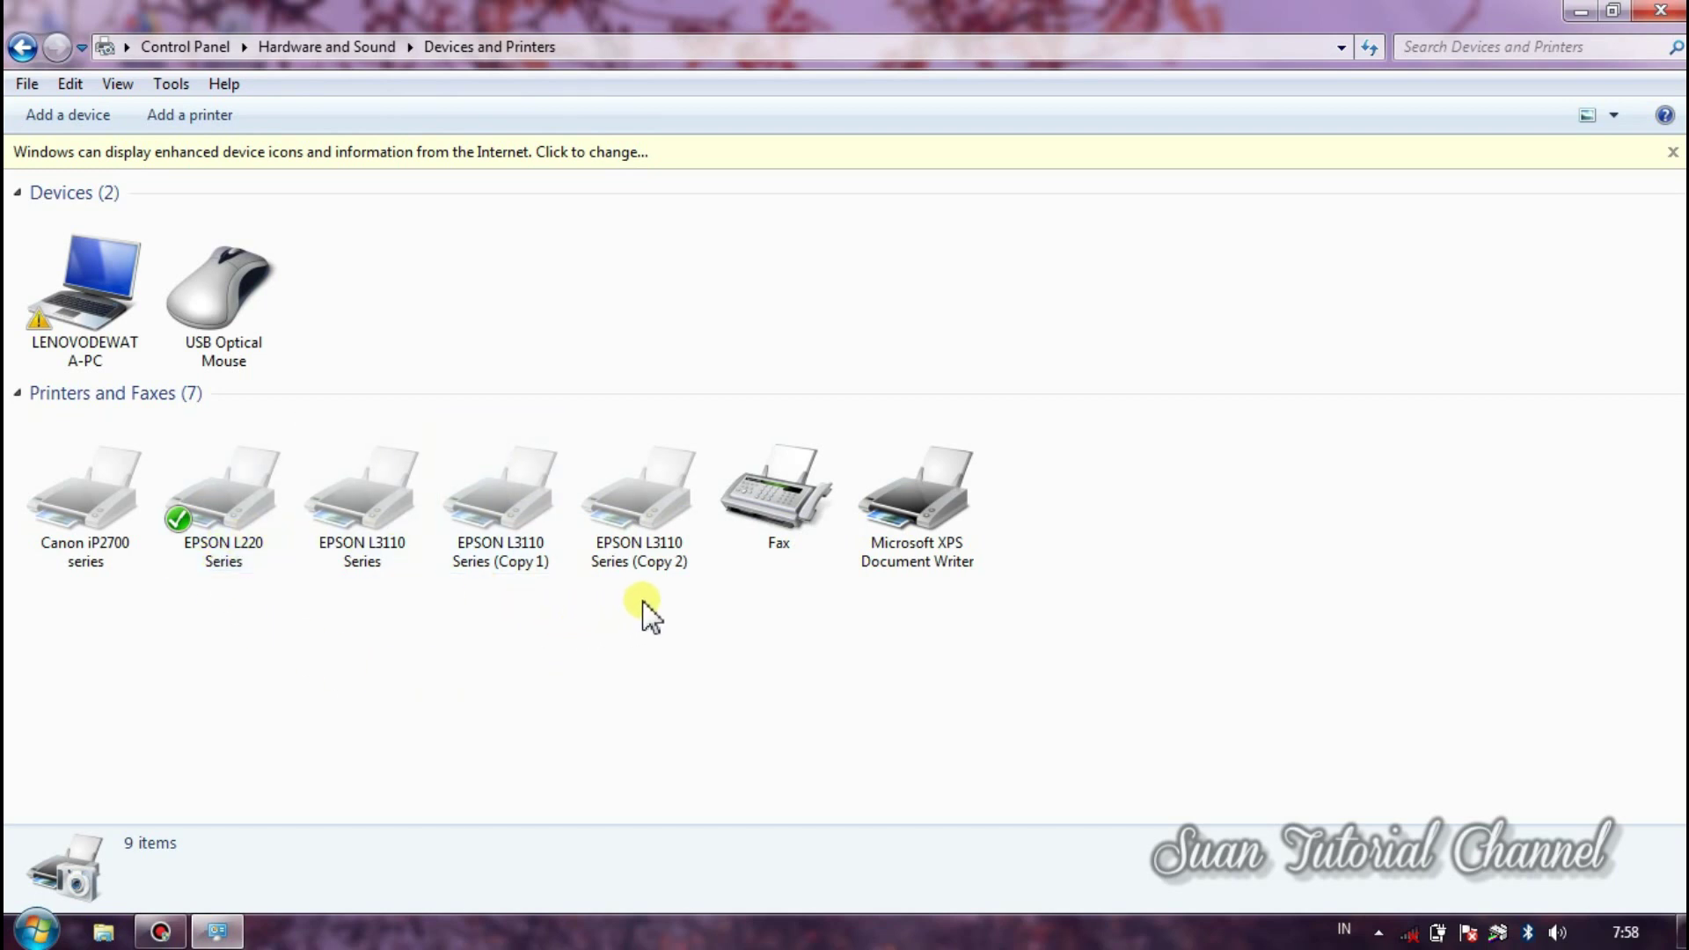
left_click(398, 489)
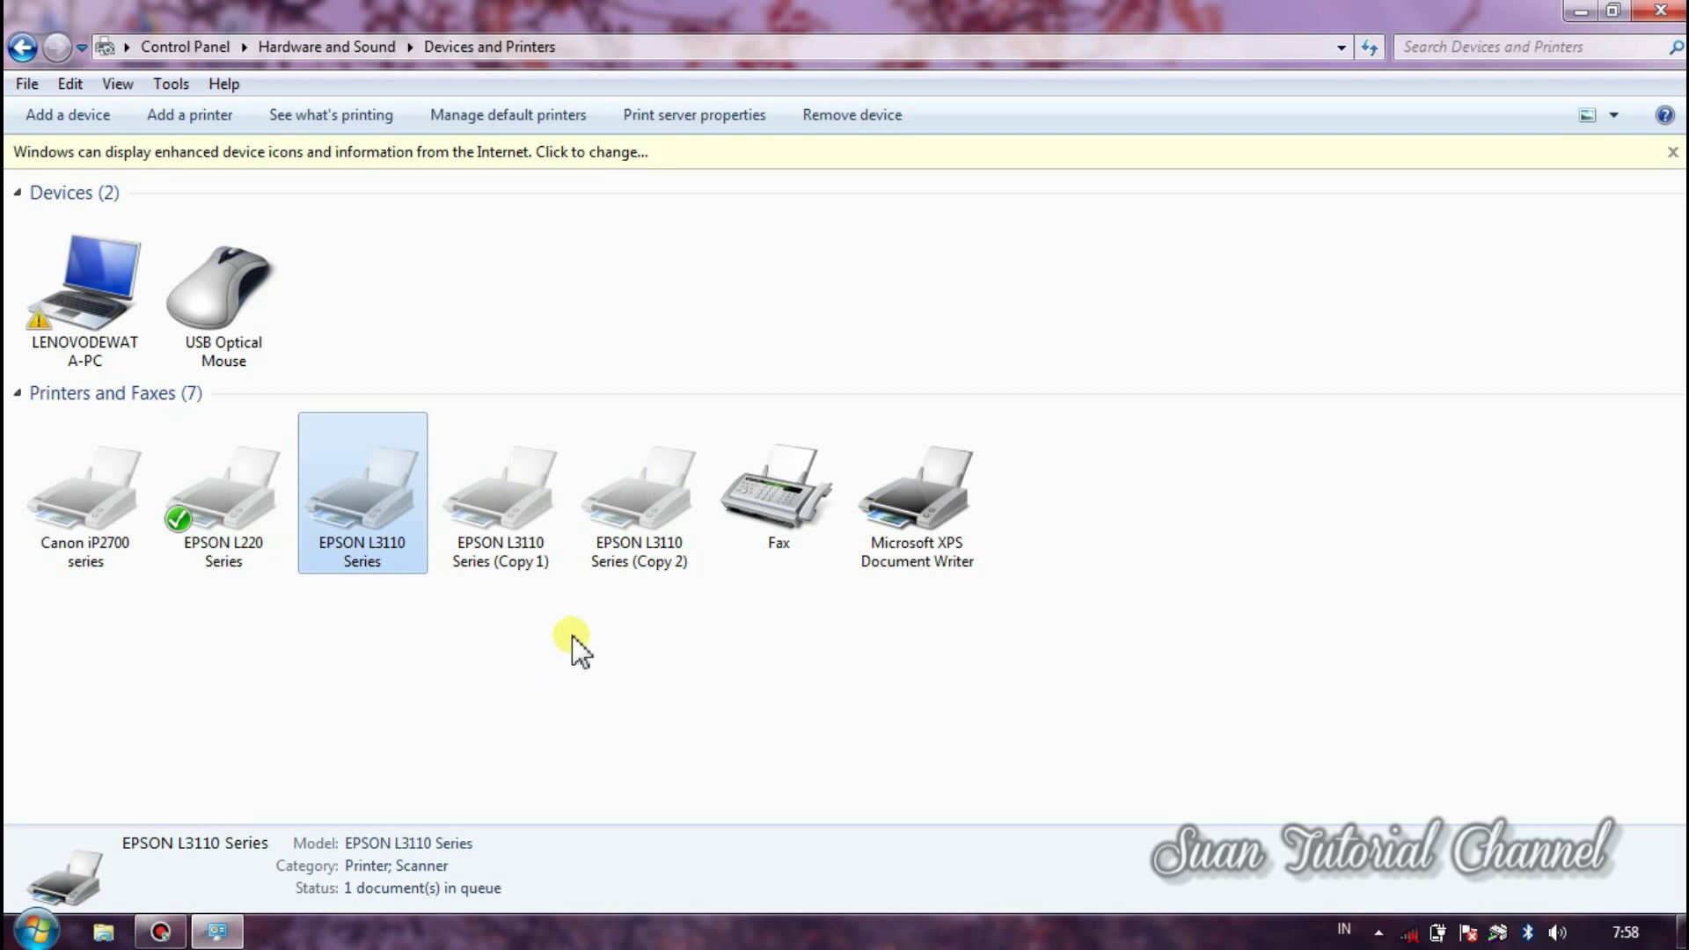
left_click(642, 515)
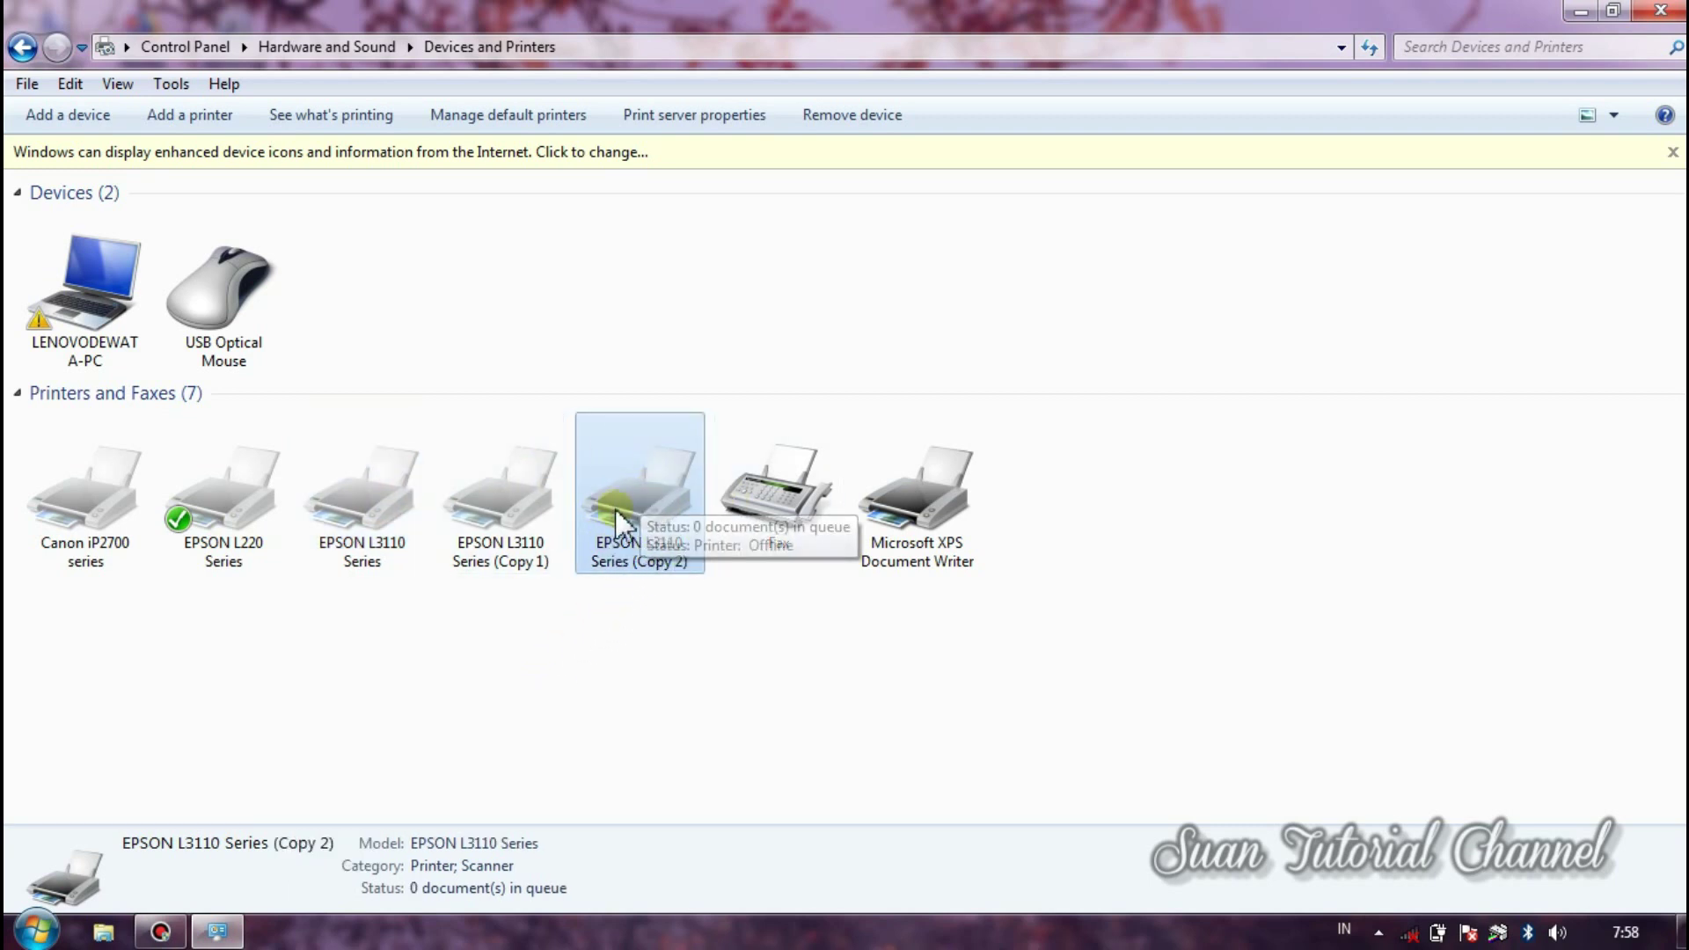
right_click(630, 490)
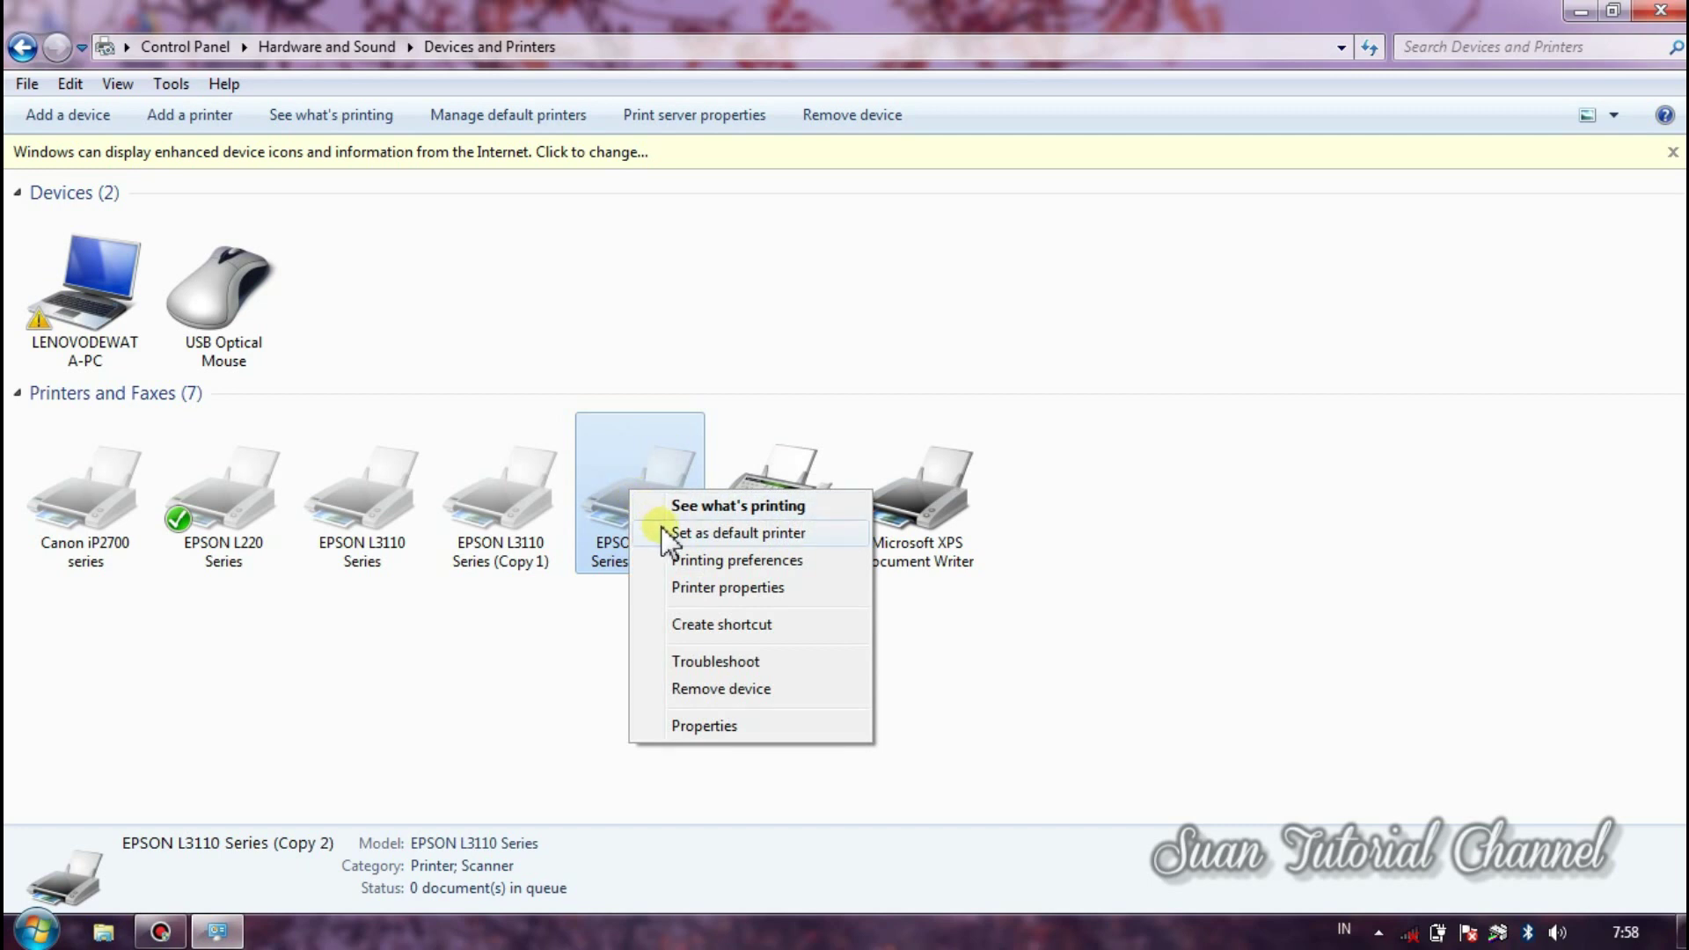
left_click(662, 526)
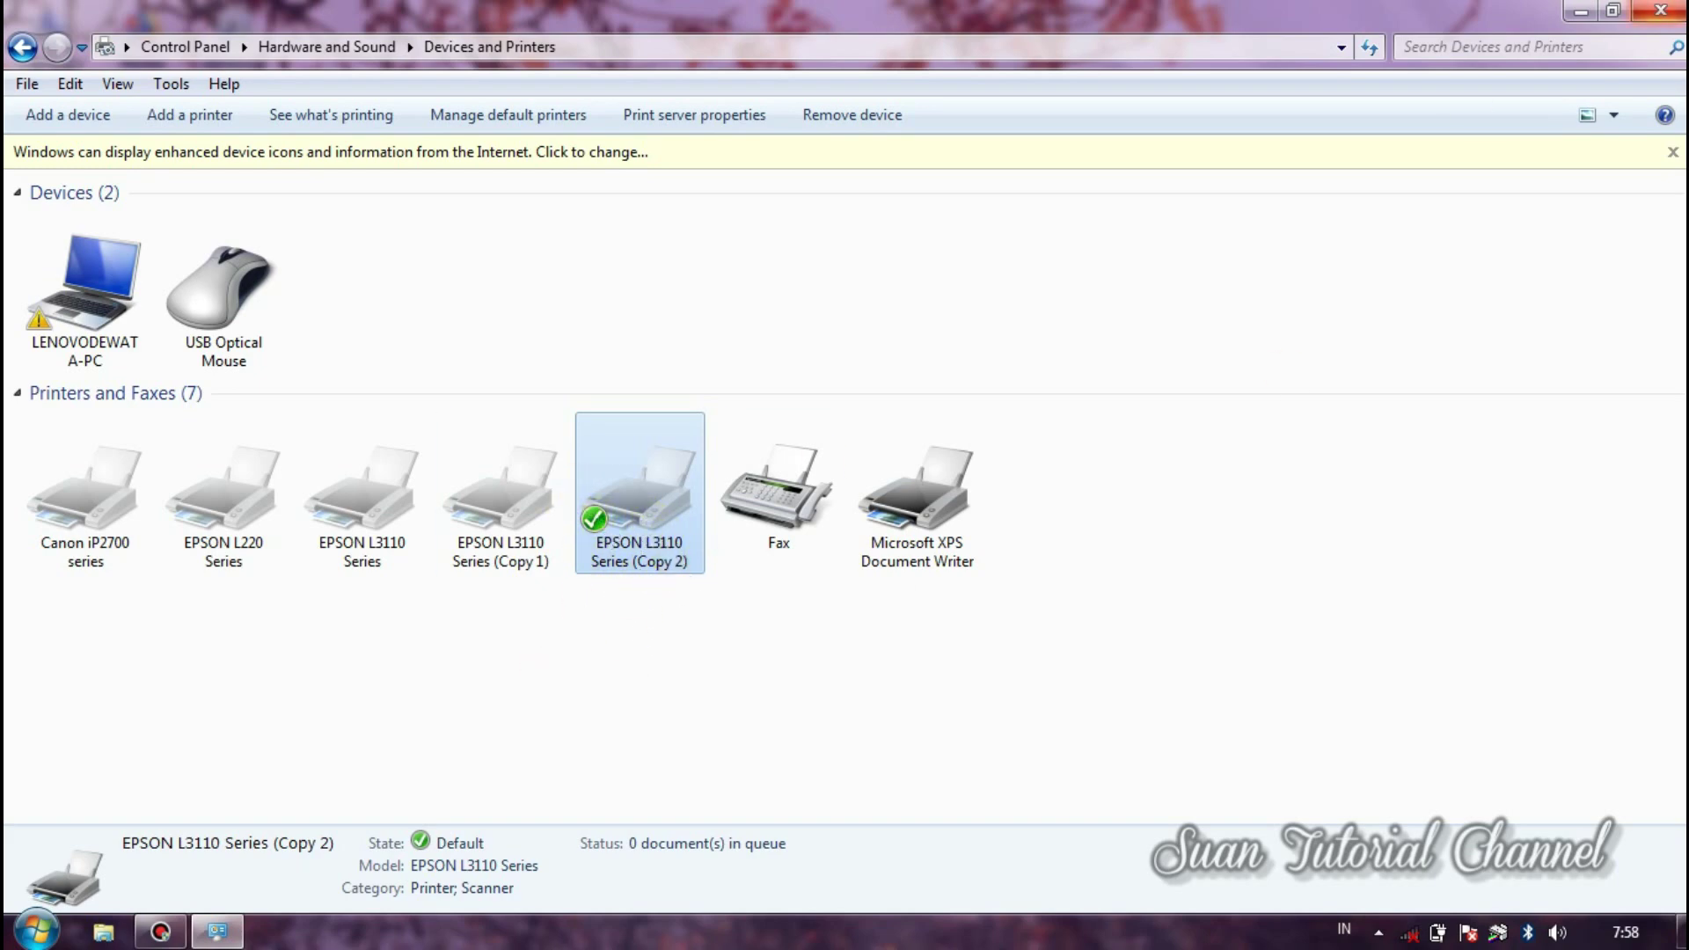
key("alt+F4")
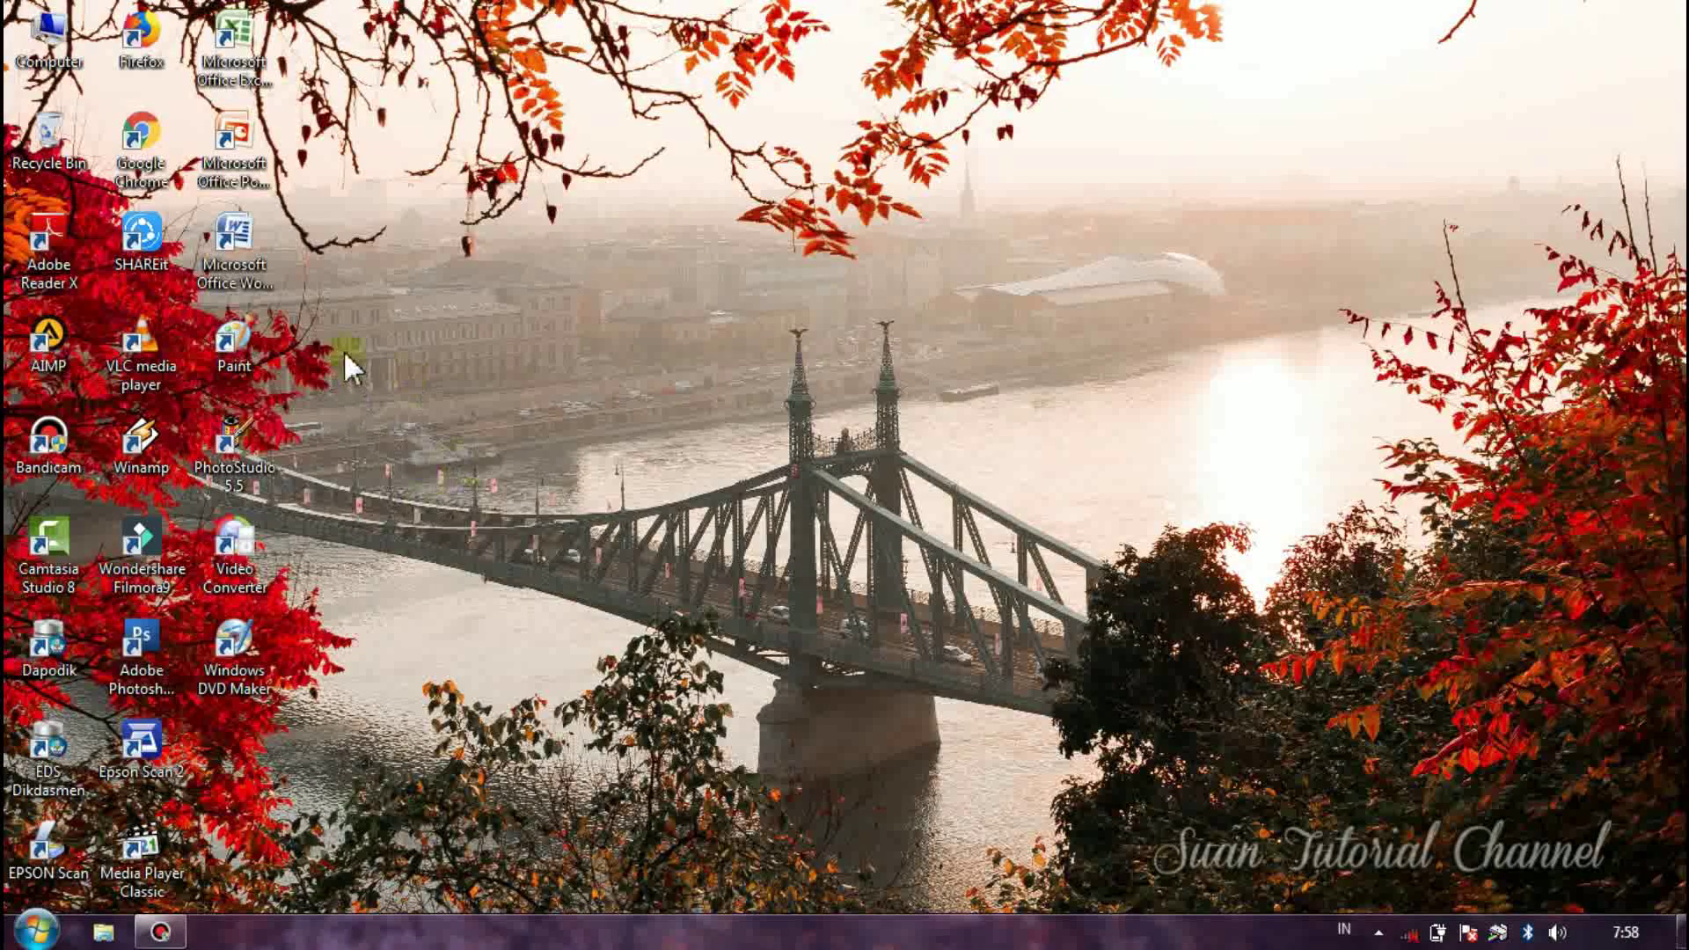
Open Microsoft Word and check the preselected printer and the list of available printers in the Print dialog
left_click(233, 246)
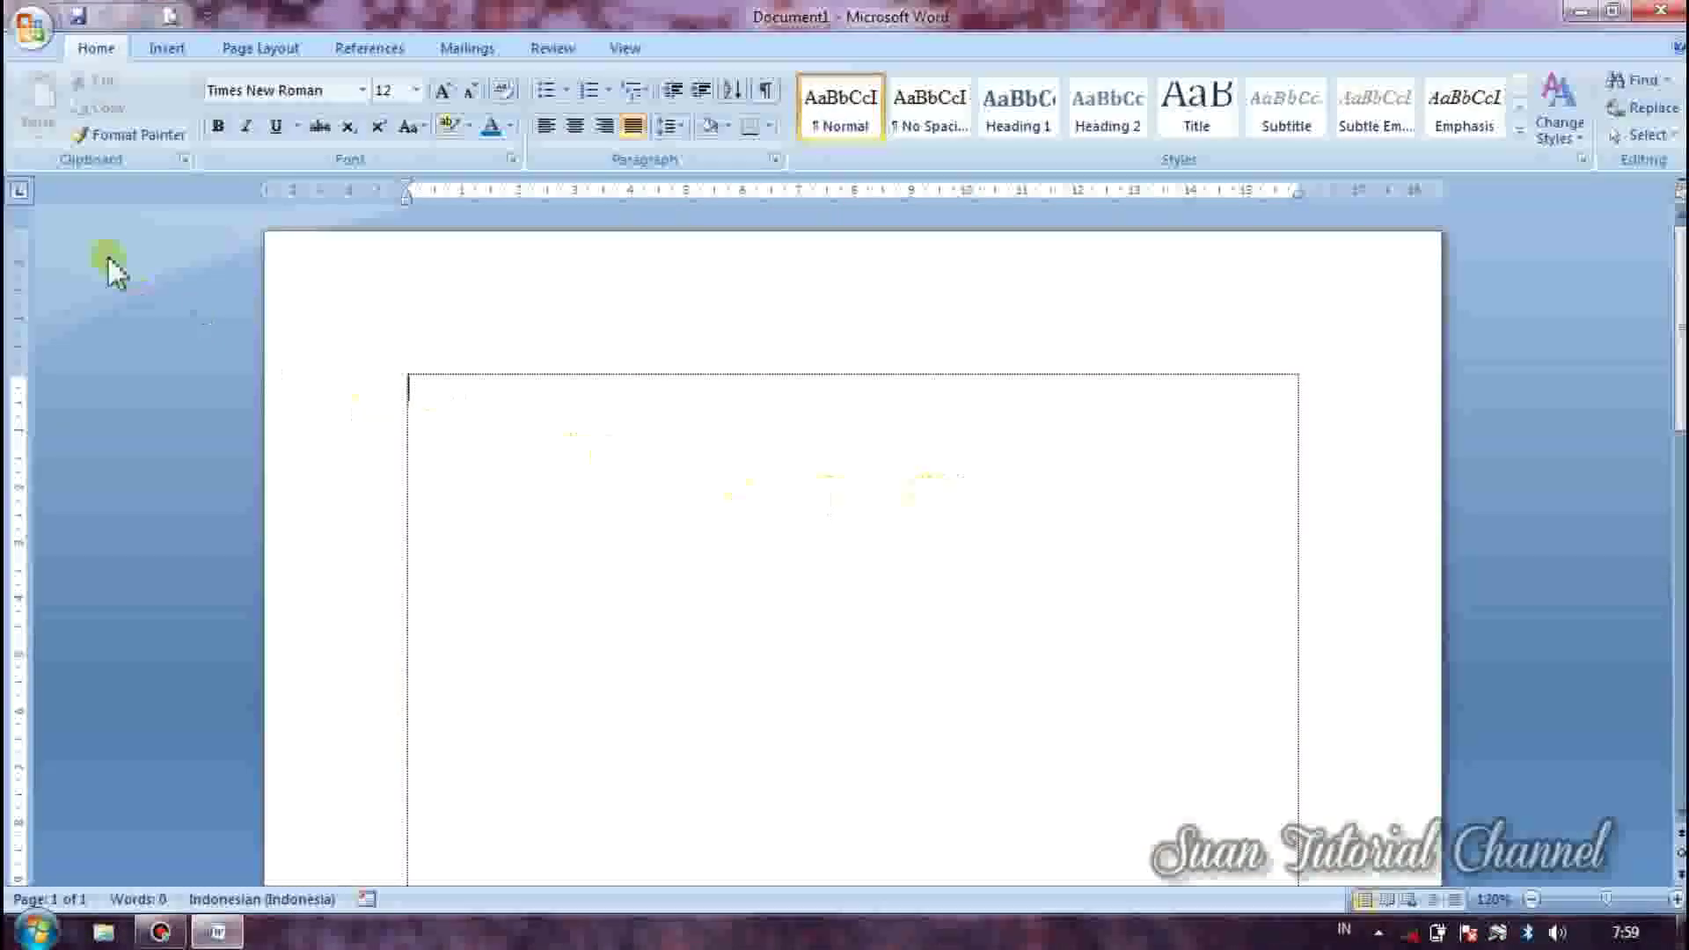
left_click(30, 30)
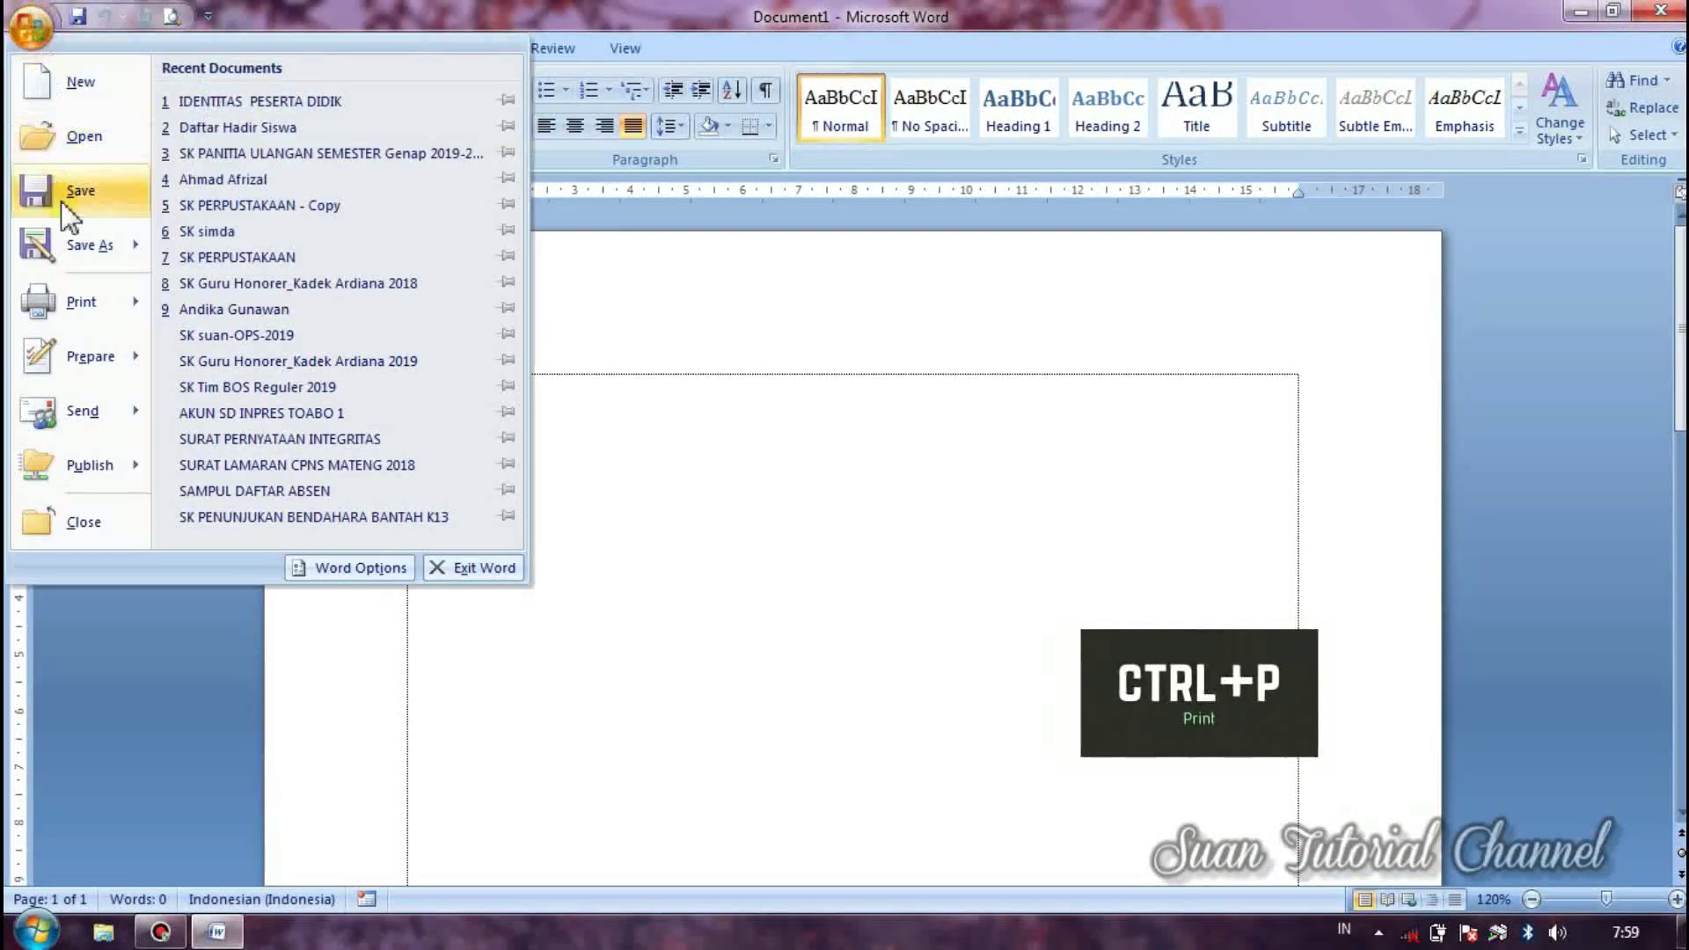
left_click(72, 304)
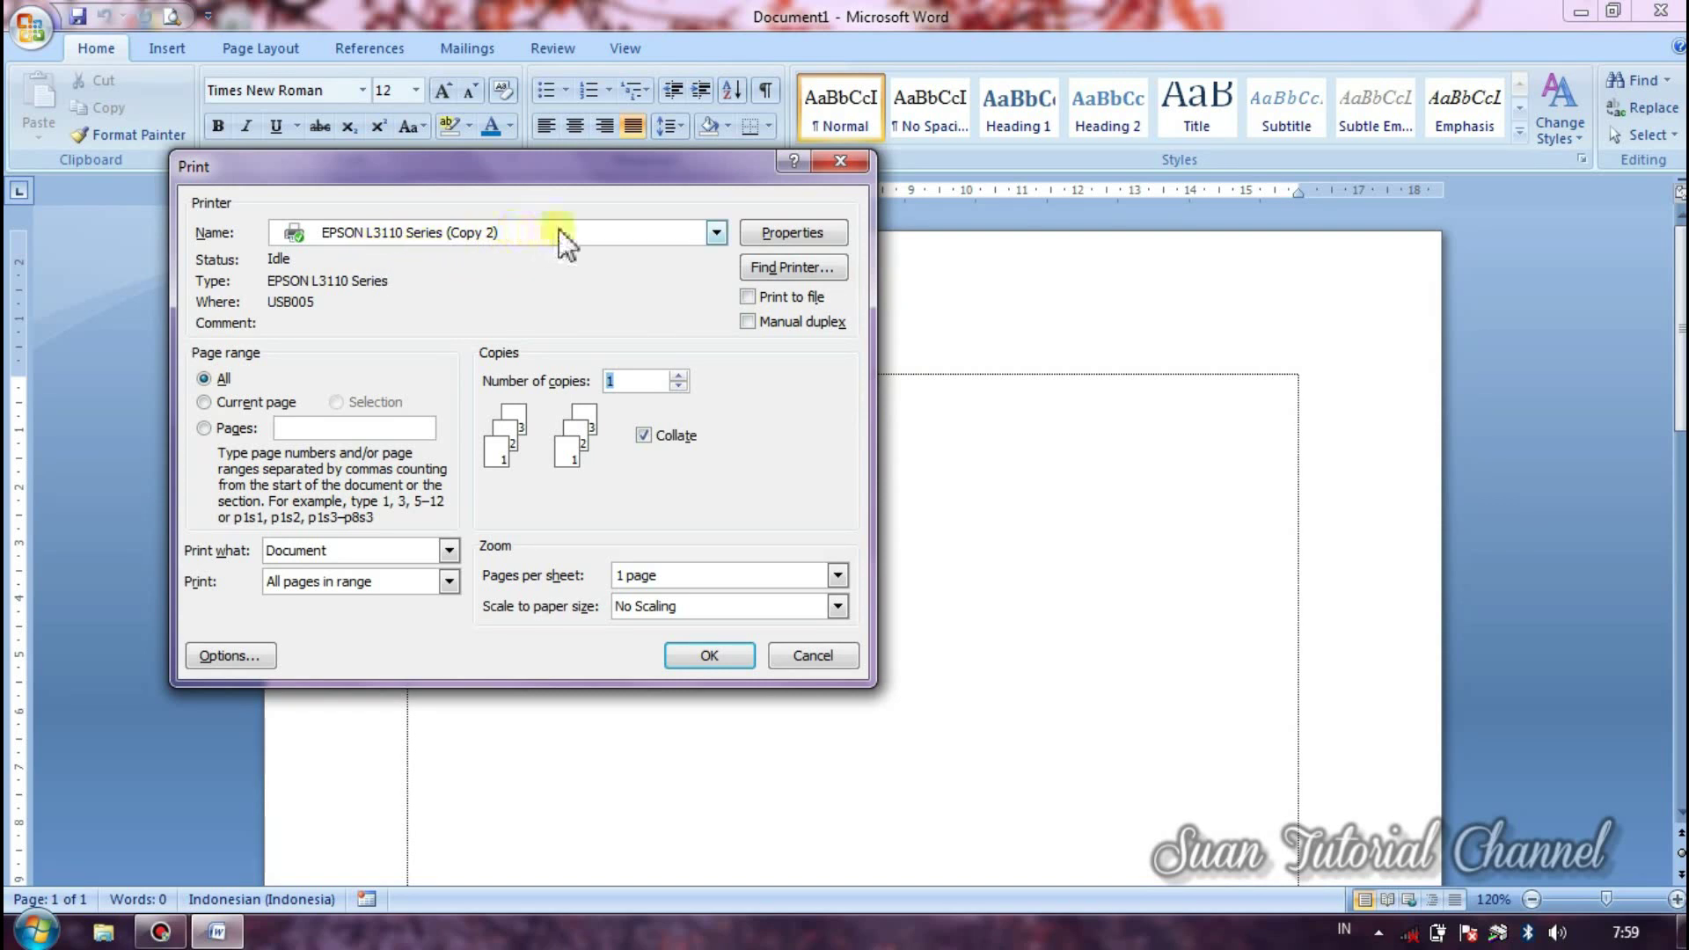
left_click(716, 232)
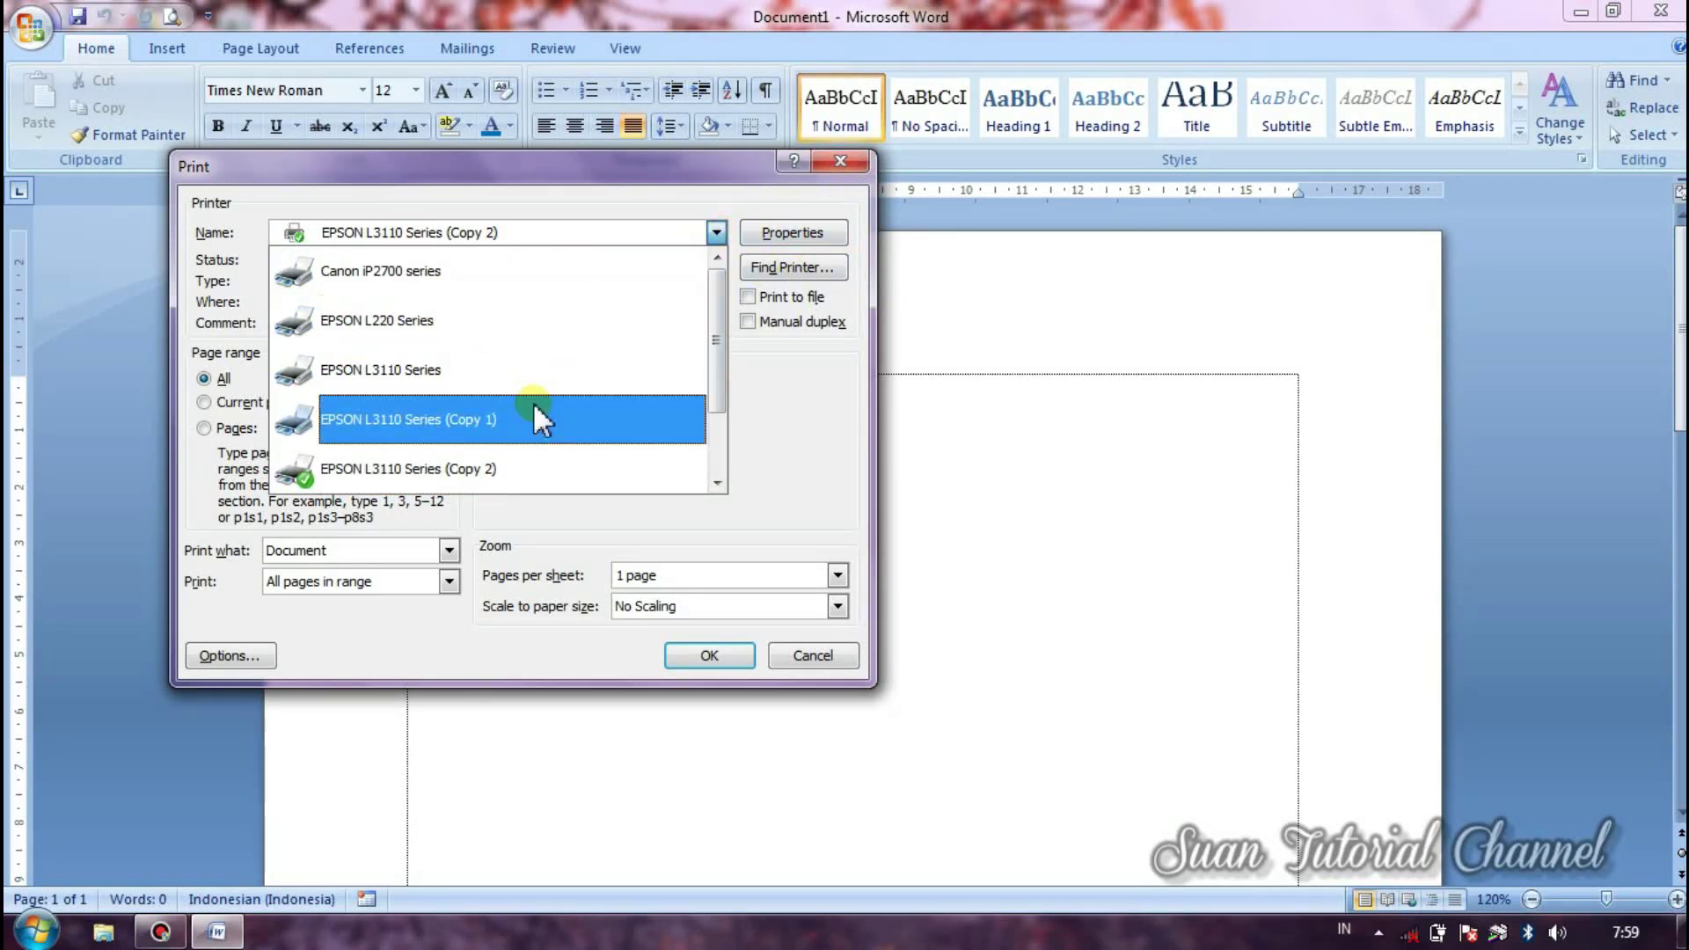
Dismiss Word's printer list and Print dialog without printing, and exit Word
left_click(836, 164)
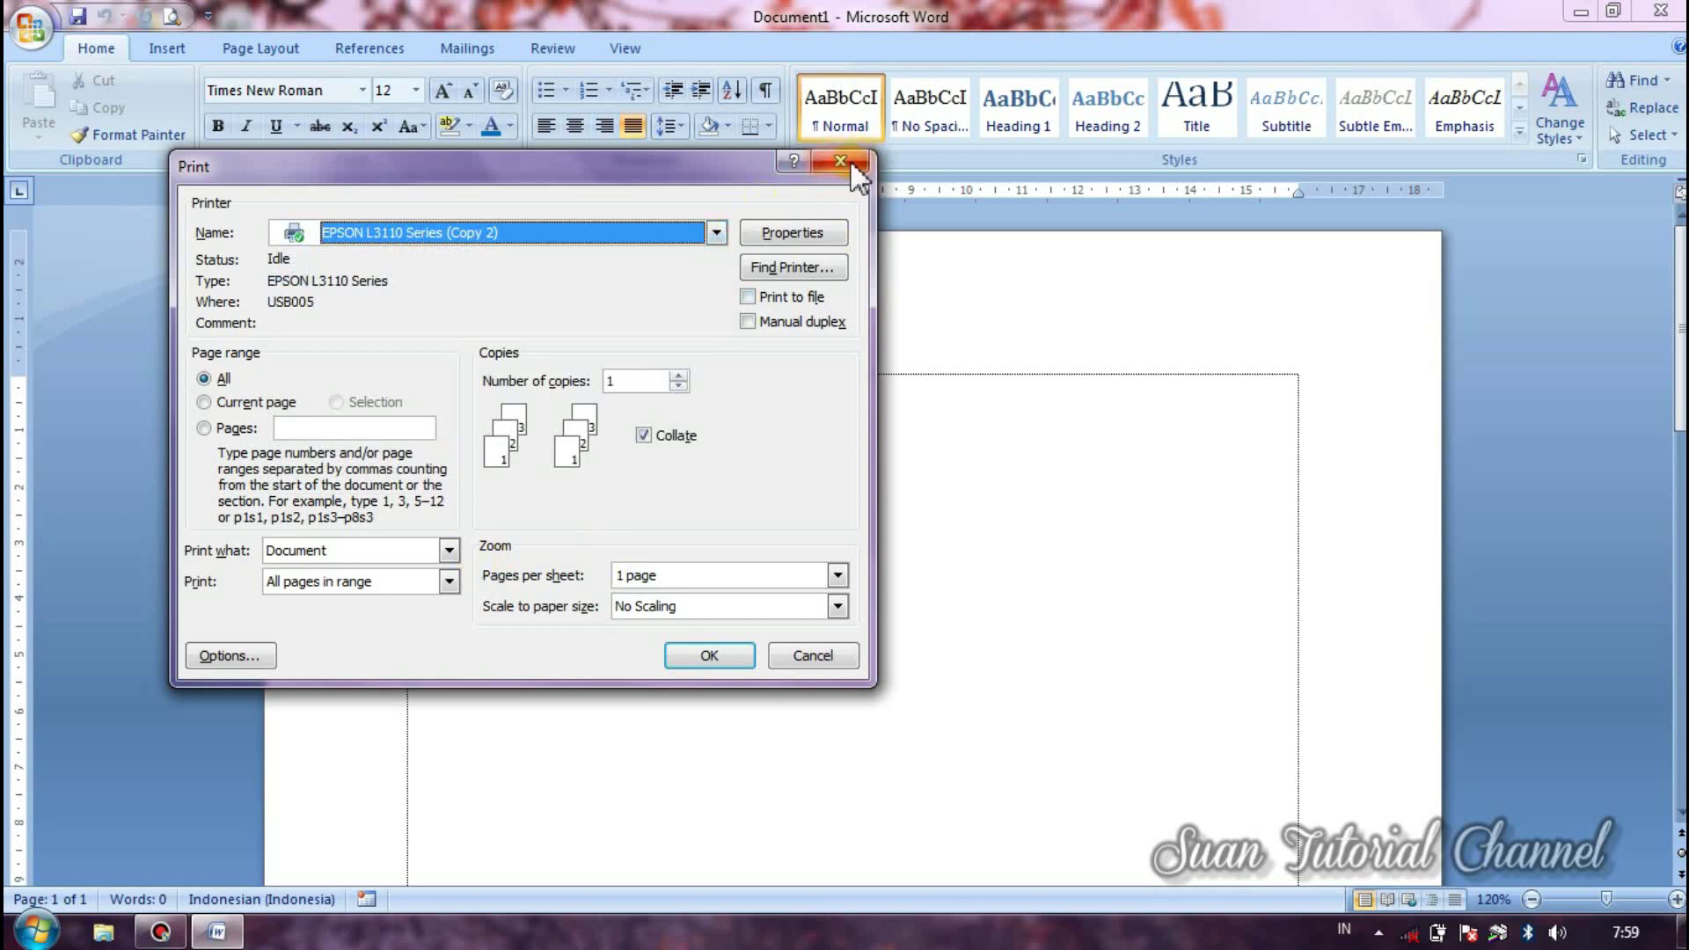
left_click(841, 161)
key("alt+F4")
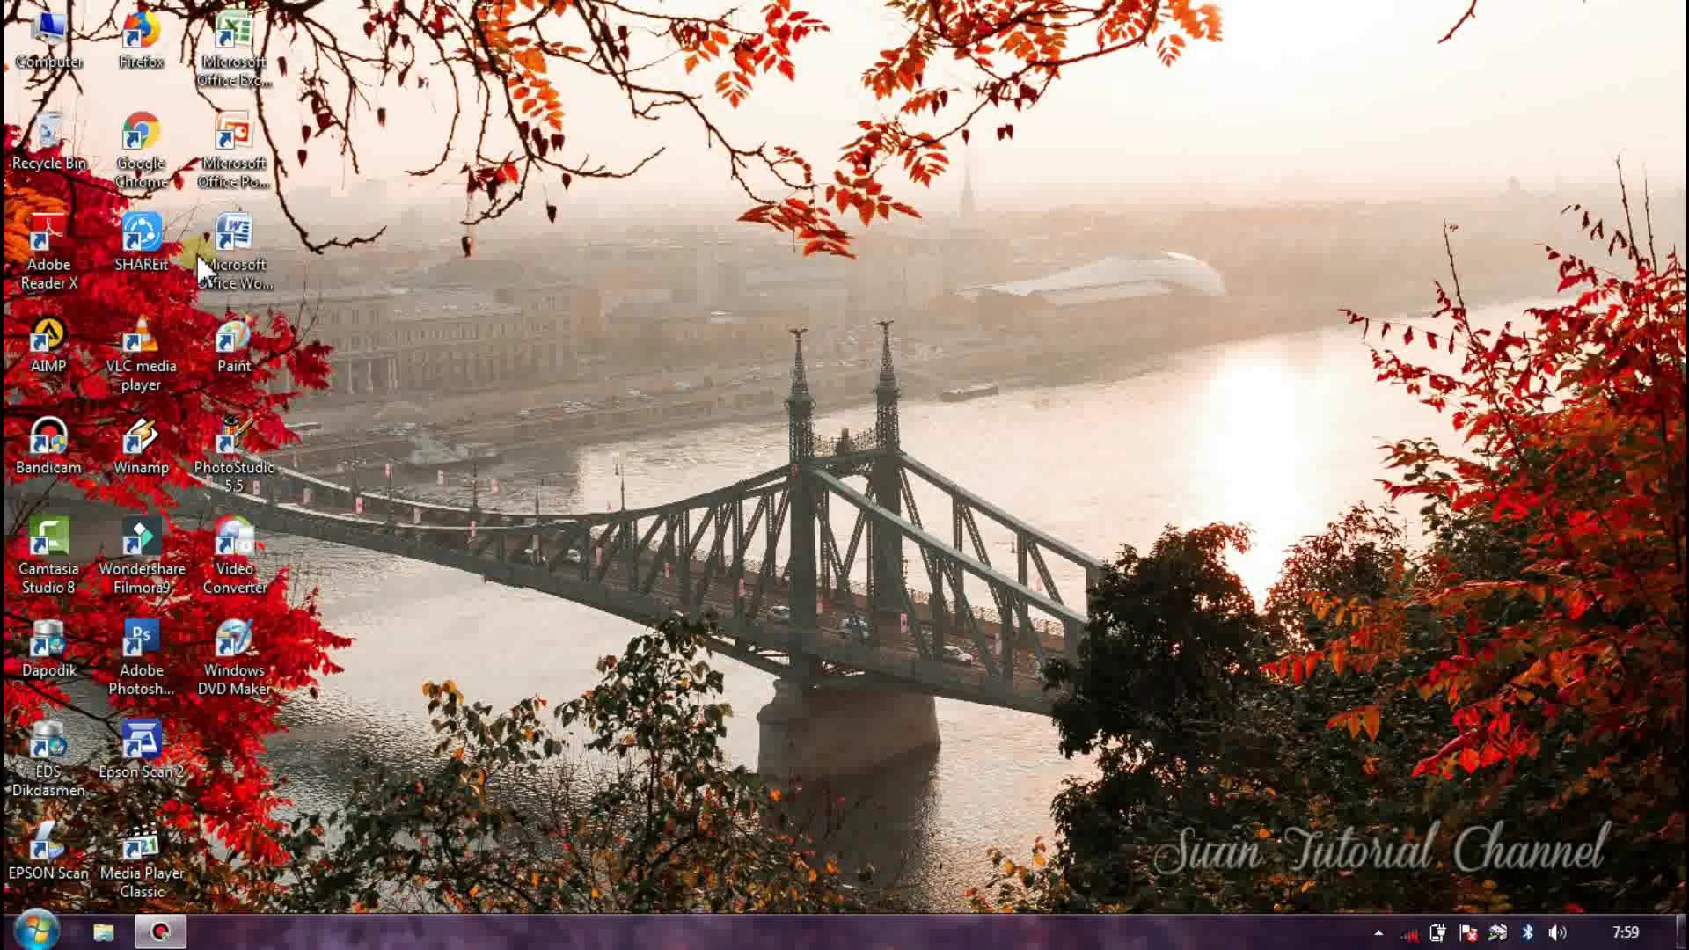
Check the preselected printer in Microsoft Excel's Print dialog, exit Excel without printing, and refresh the Windows desktop
double_click(237, 40)
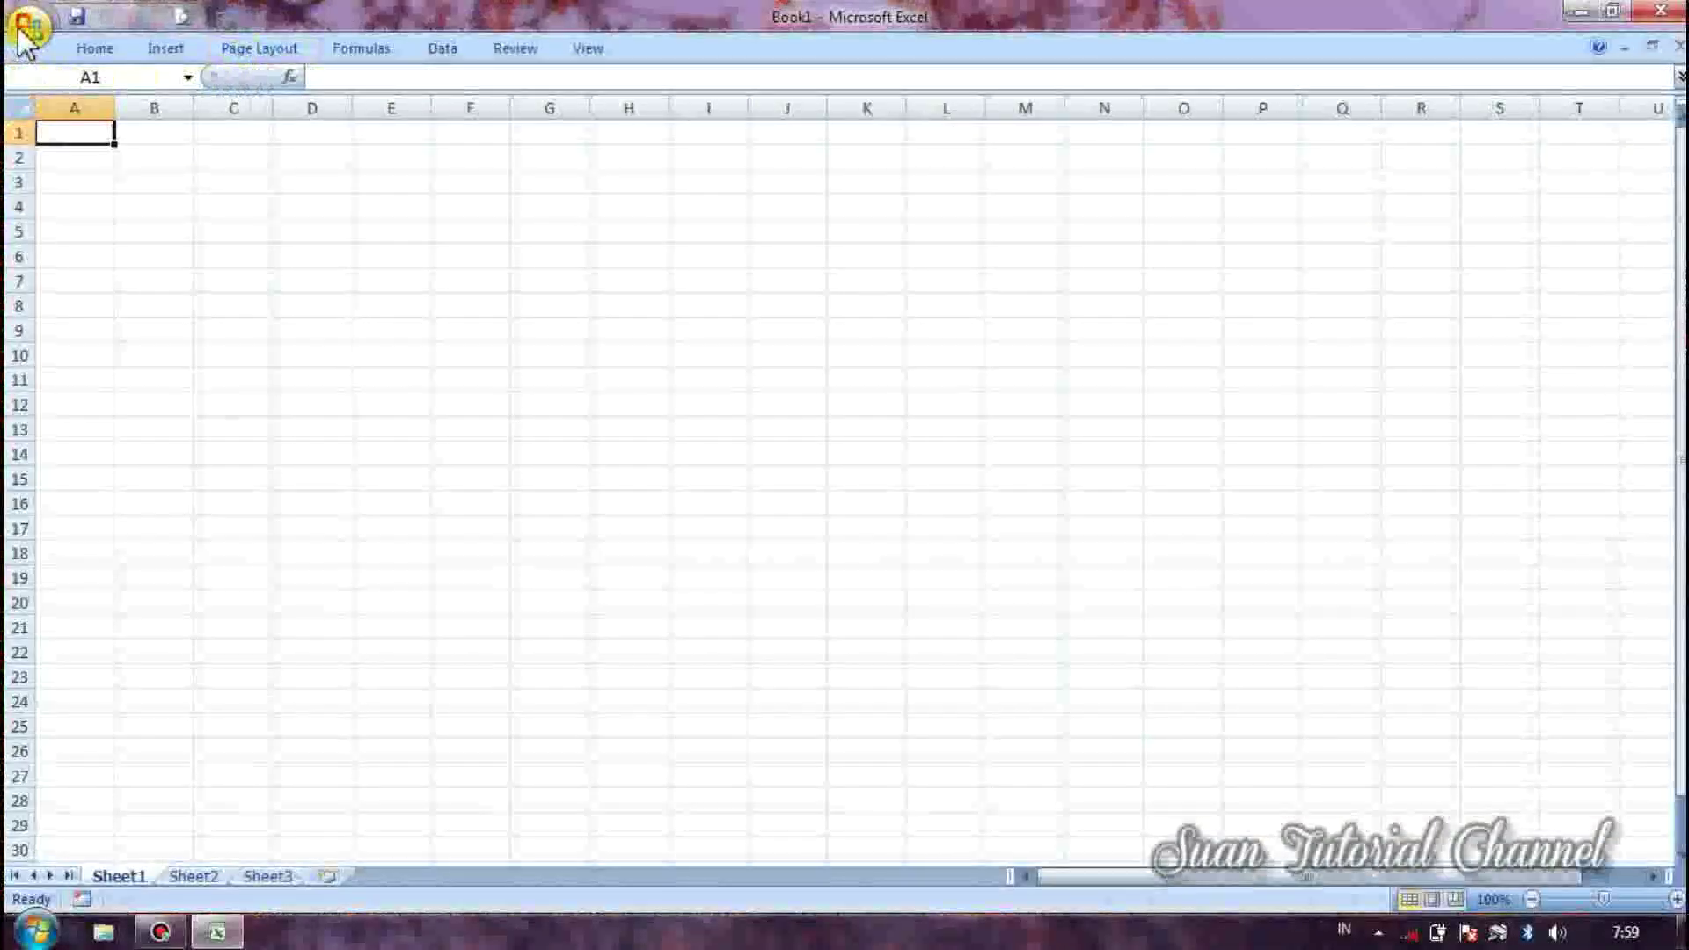
left_click(29, 26)
left_click(54, 302)
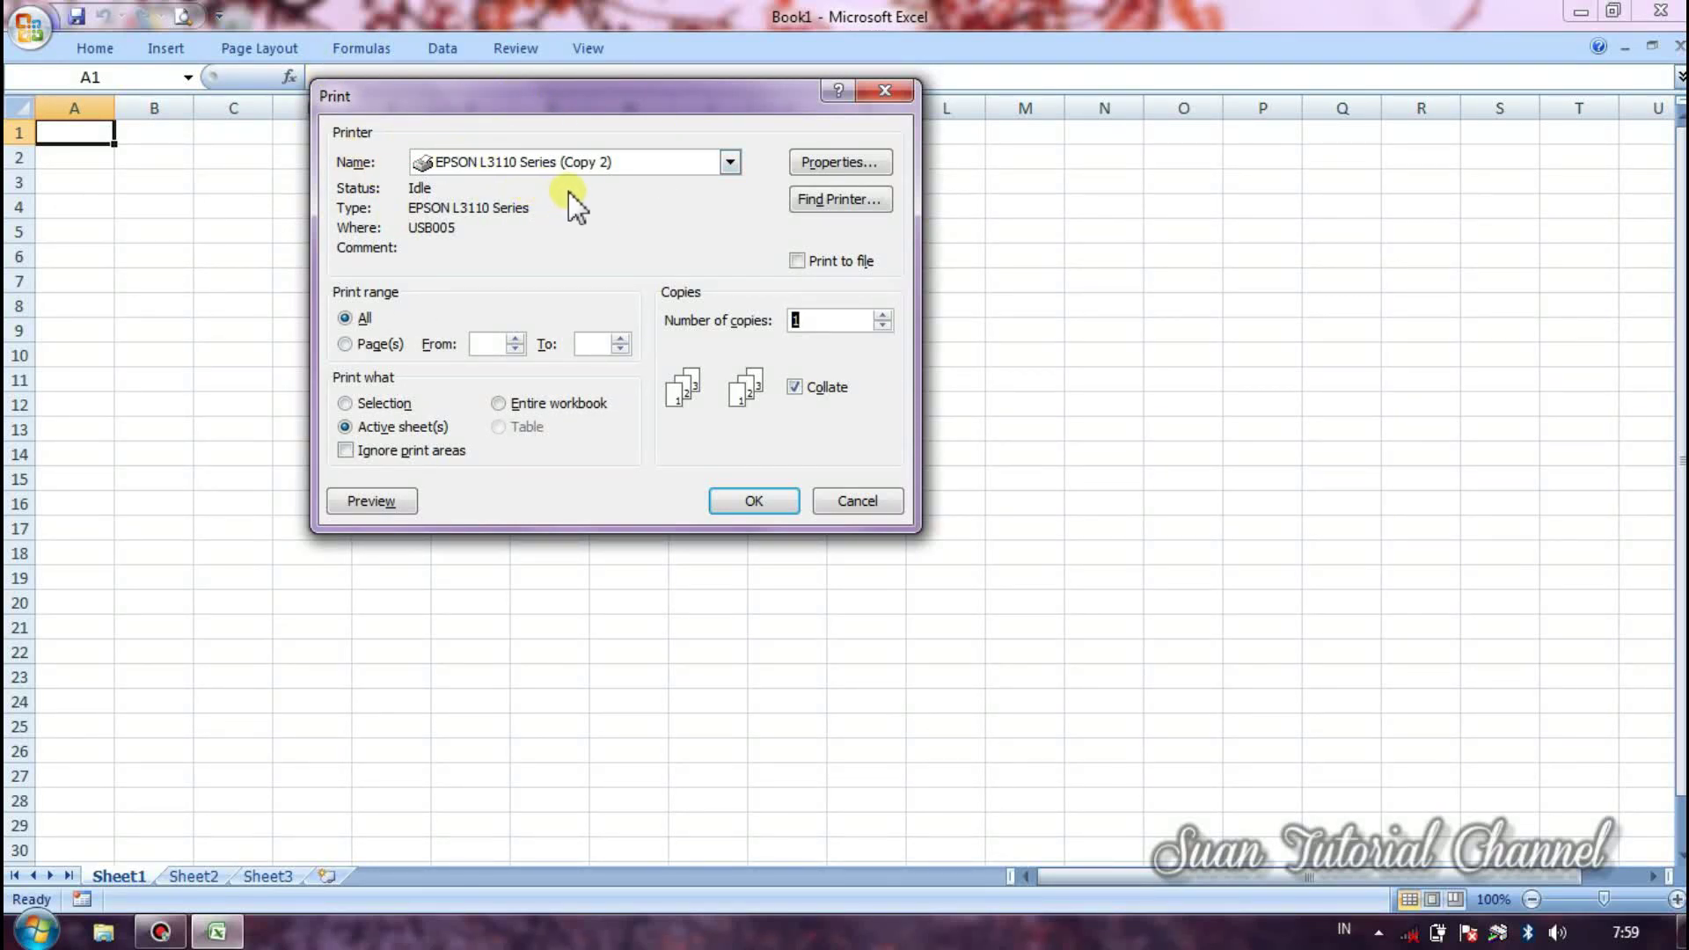
left_click(885, 90)
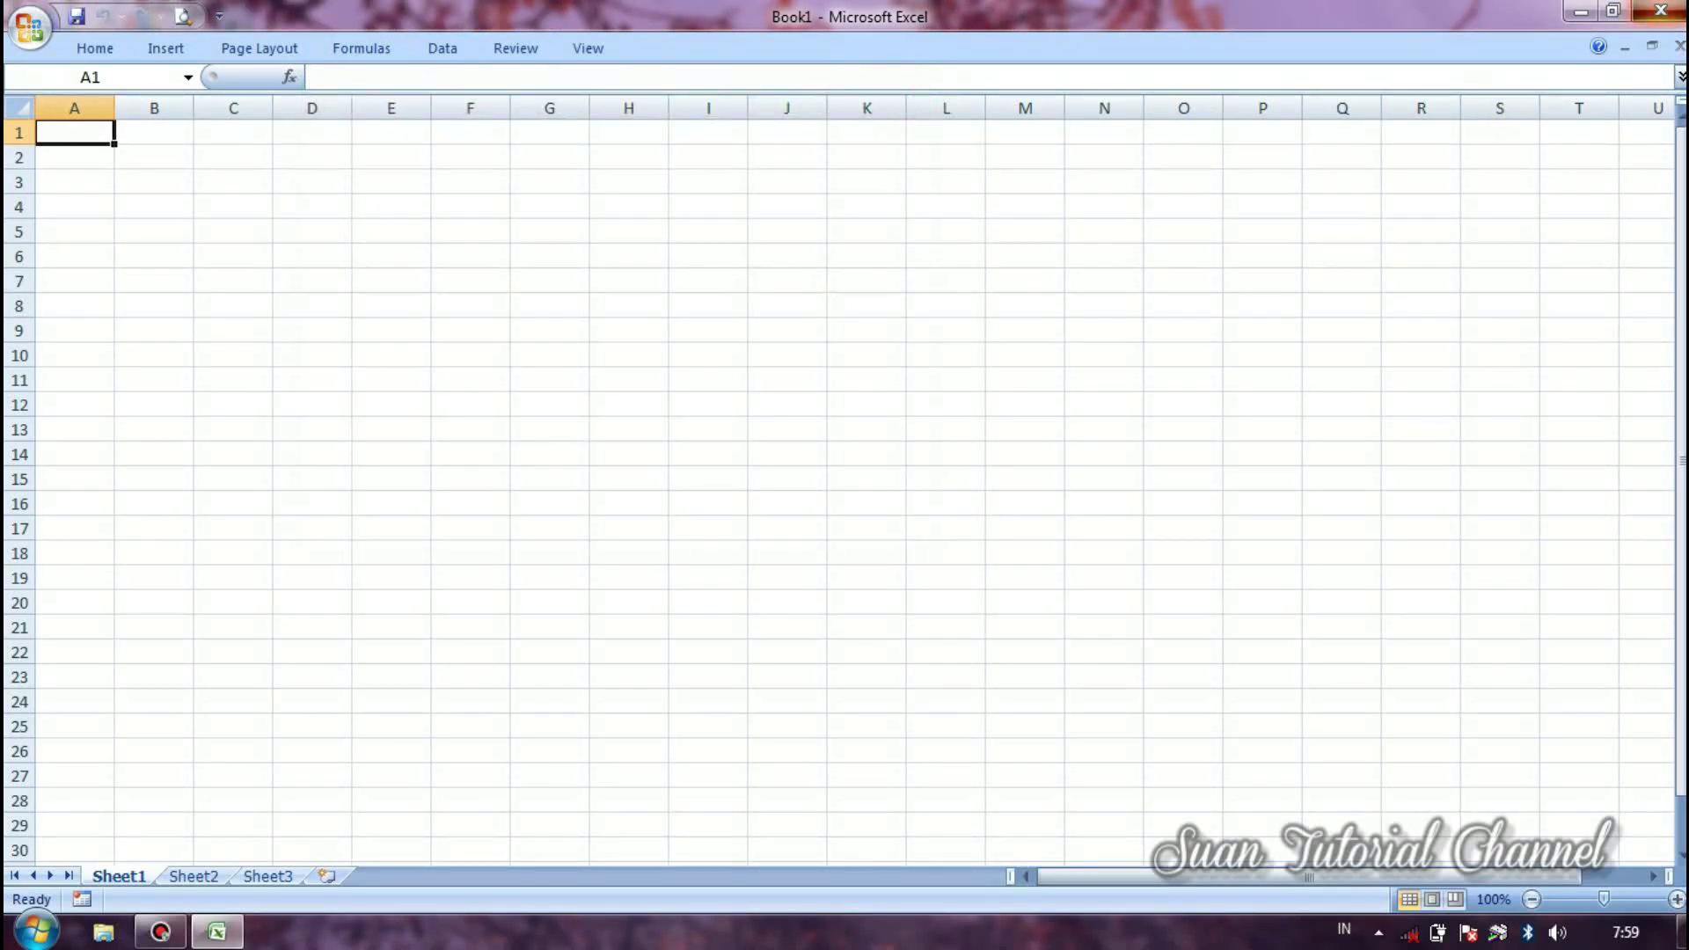
left_click(1661, 9)
right_click(588, 119)
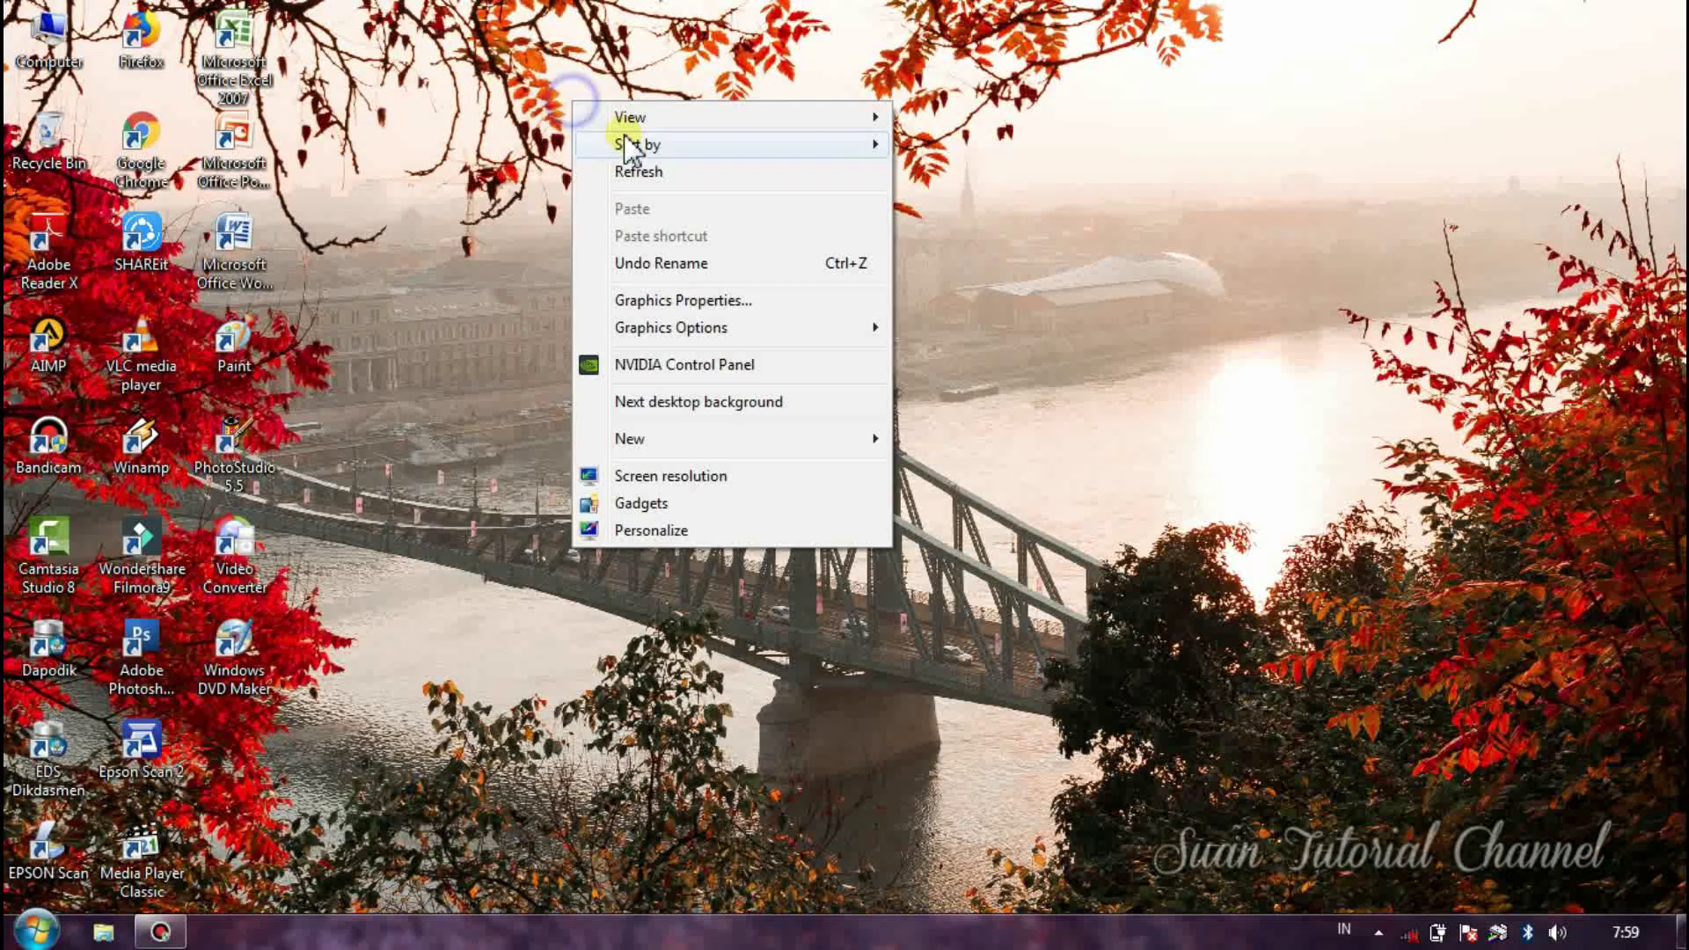
left_click(641, 167)
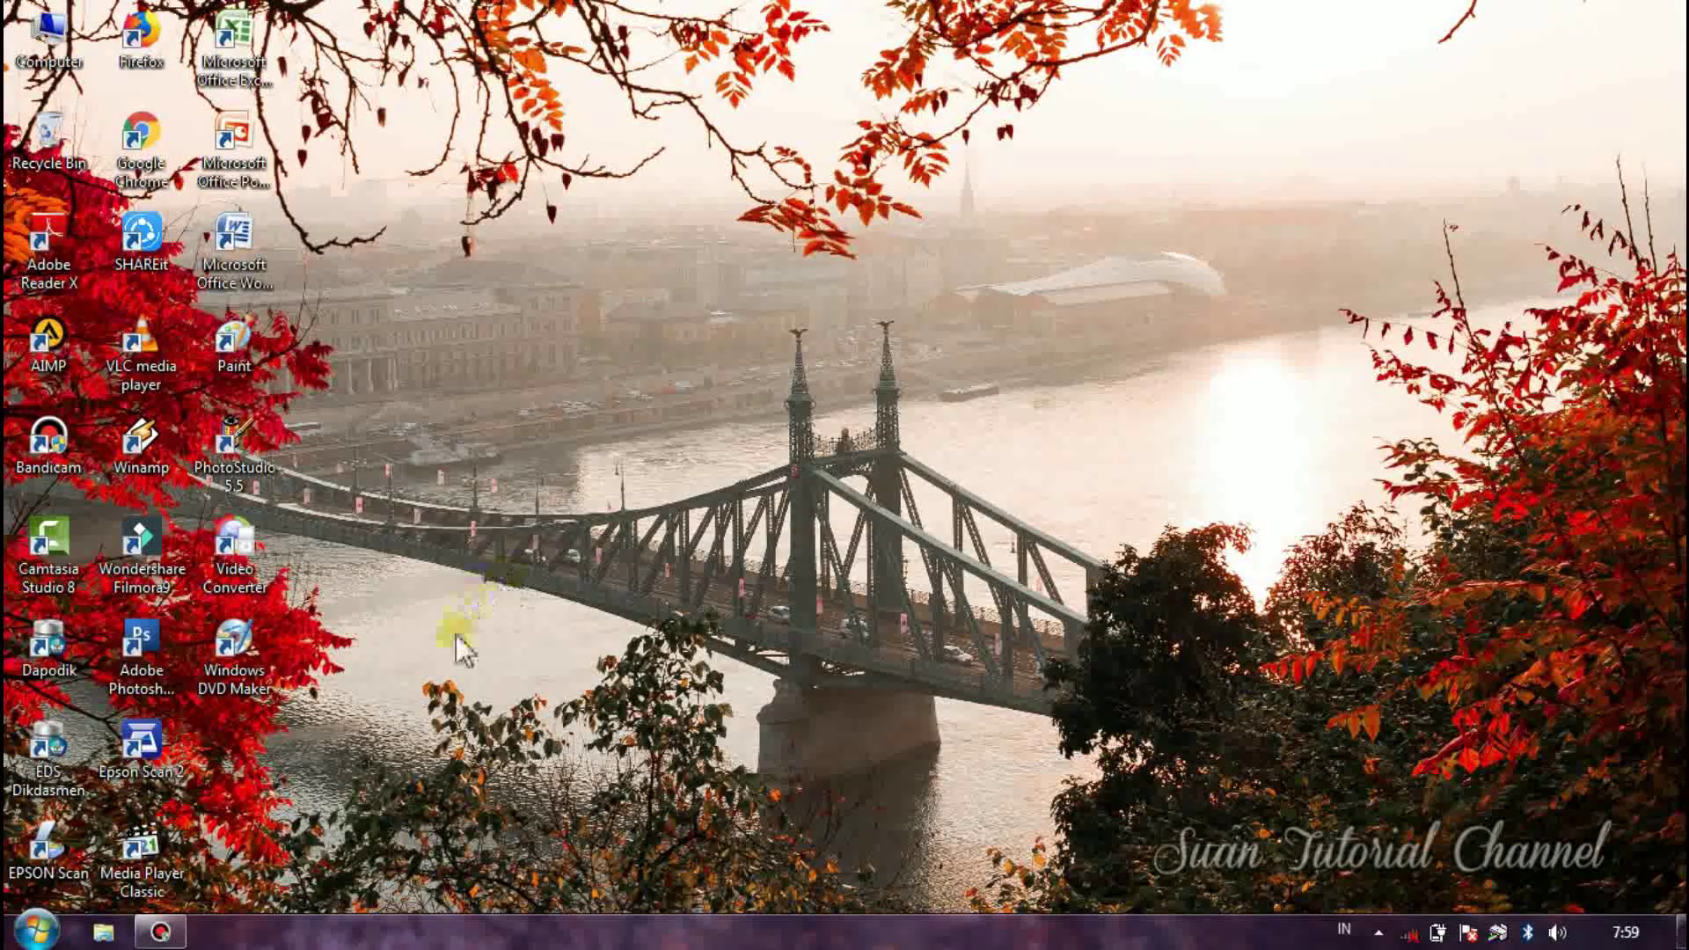